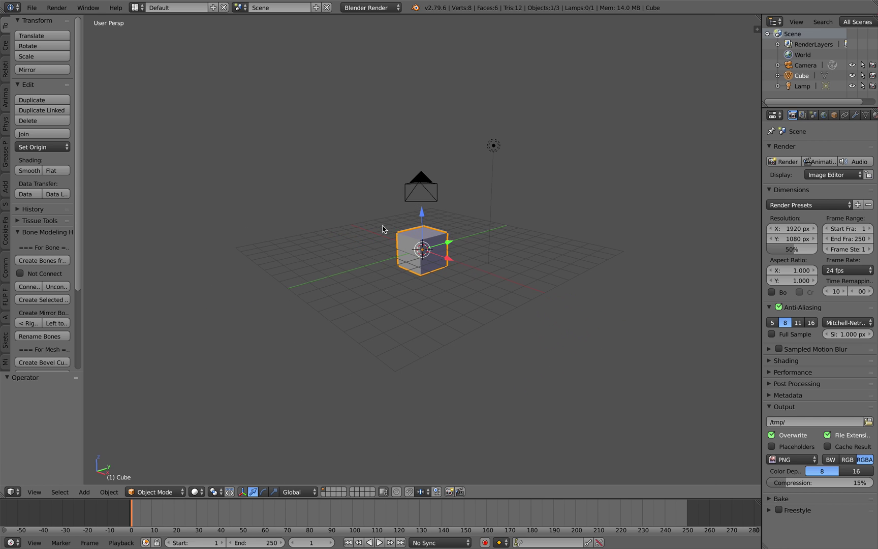
# Delete all the default objects in the scene, including the cube, camera and lamp
pyautogui.press('a')
pyautogui.press('a')
pyautogui.press('x')
pyautogui.click(379, 226)
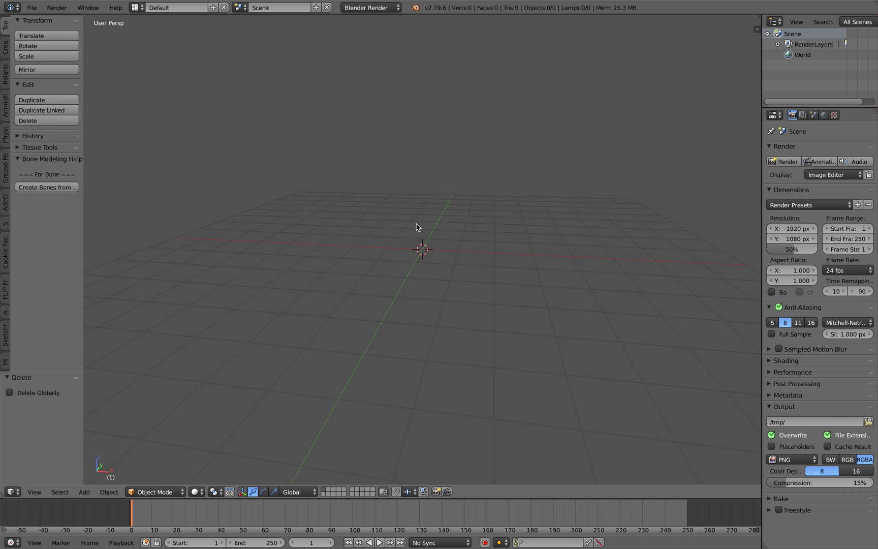
# Add a text object at the origin and rotate it 90° about the global X axis
pyautogui.hotkey('shift', 'a')
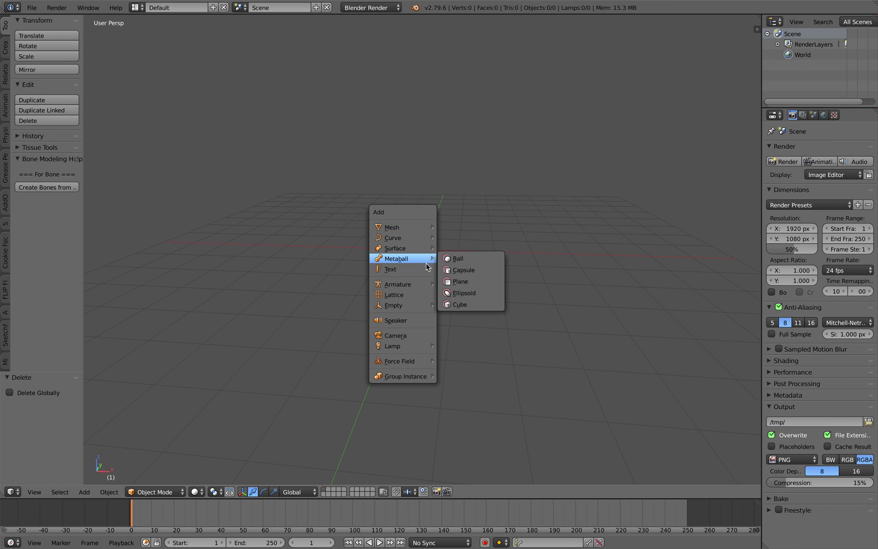
pyautogui.click(427, 269)
pyautogui.moveTo(433, 263); pyautogui.dragTo(435, 252, button='middle')
pyautogui.write('rx90')
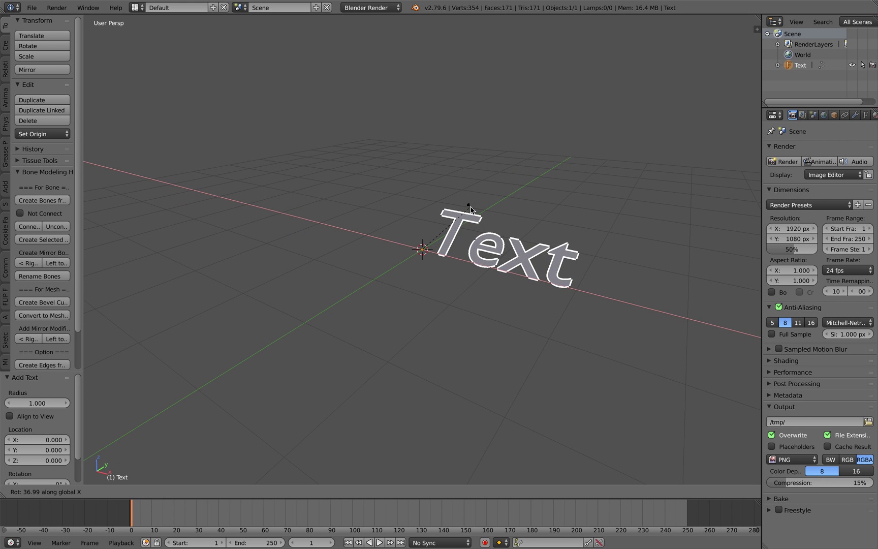
pyautogui.press('Return')
pyautogui.moveTo(483, 201); pyautogui.dragTo(509, 202, button='middle')
# Replace the text object's default wording with "blend" and return to Object Mode
pyautogui.press('Tab')
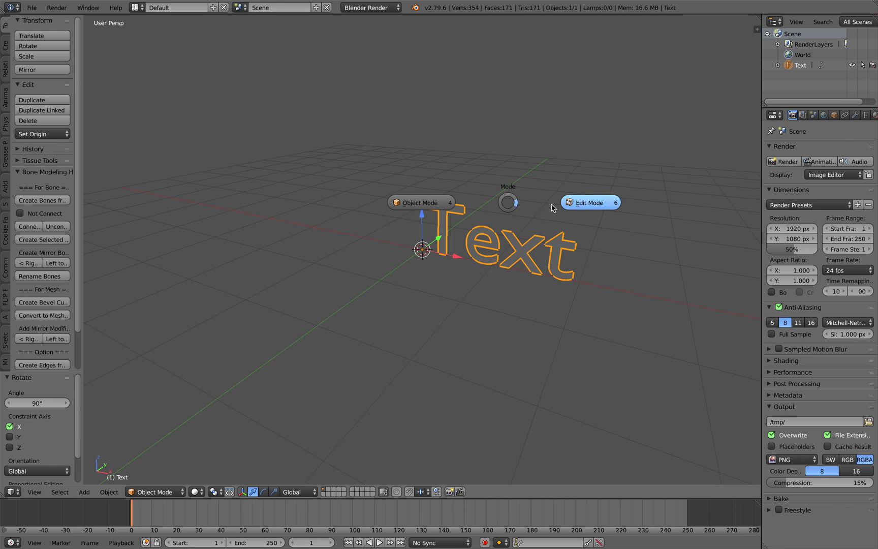
pyautogui.click(551, 203)
pyautogui.press('BackSpace')
pyautogui.press('BackSpace')
pyautogui.press('BackSpace')
pyautogui.press('BackSpace')
pyautogui.write('ble')
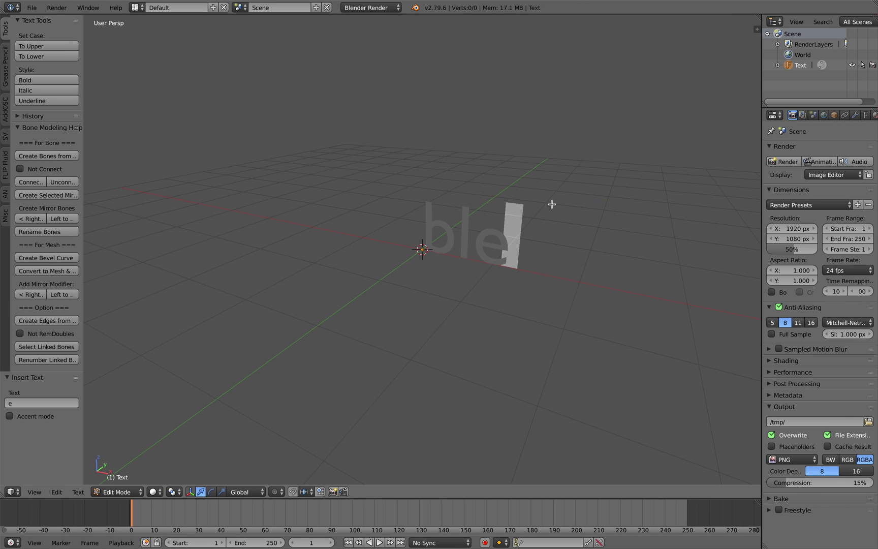
pyautogui.write('md')
pyautogui.press('BackSpace')
pyautogui.press('BackSpace')
pyautogui.write('nd')
pyautogui.press('Tab')
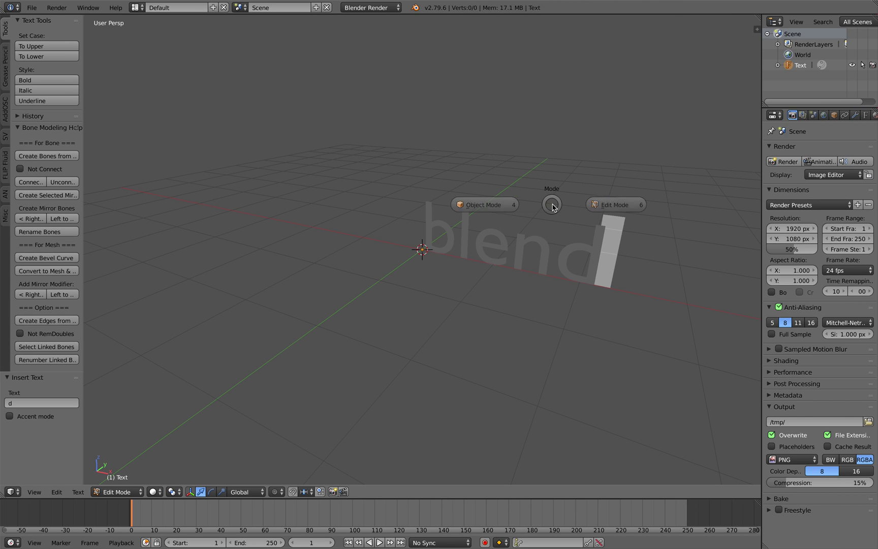
pyautogui.click(445, 218)
# Set the extrusion of the "blend" text to 0.050
pyautogui.click(866, 115)
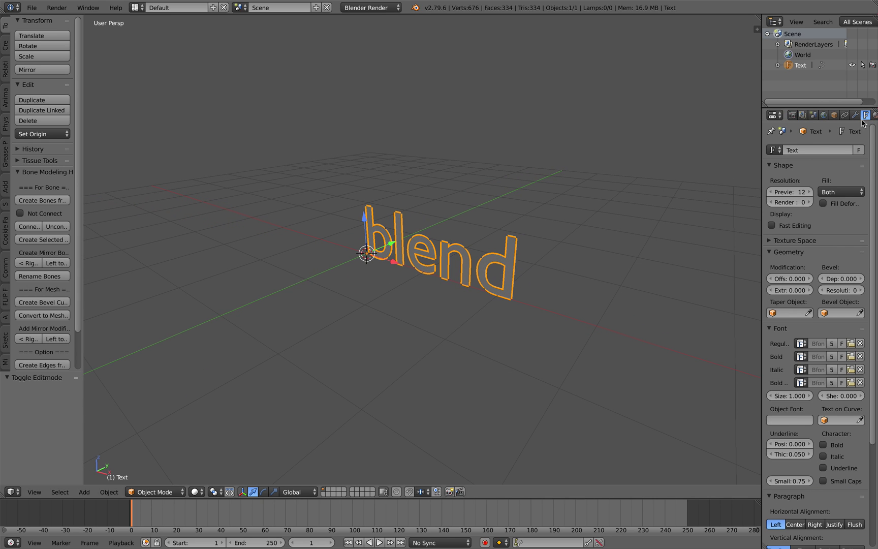
pyautogui.moveTo(790, 290); pyautogui.dragTo(806, 290)
pyautogui.scroll(3, 569, 237)
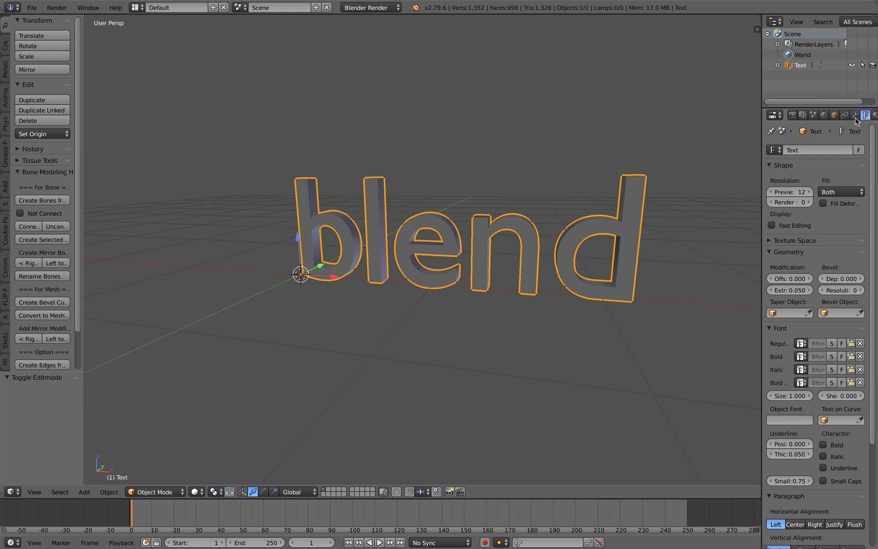
# Add a Remesh modifier to the "blend" text
pyautogui.click(855, 115)
pyautogui.click(818, 150)
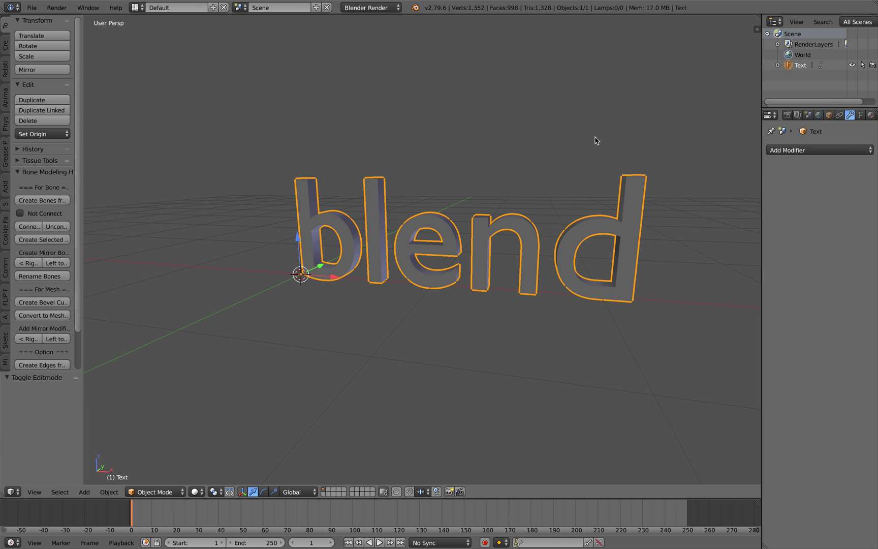
pyautogui.click(791, 152)
pyautogui.click(685, 231)
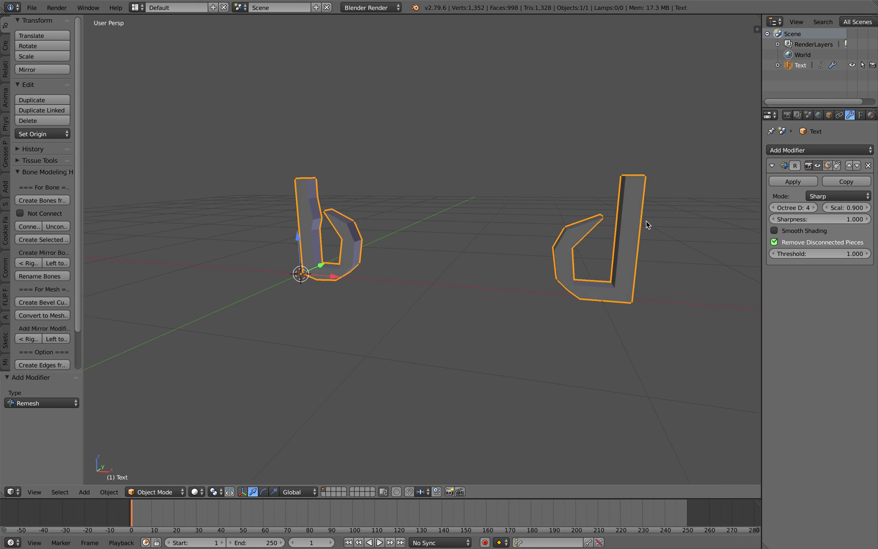
# Set the Remesh modifier to Smooth mode with octree depth 6 and turn off Remove Disconnected Pieces
pyautogui.click(855, 196)
pyautogui.click(823, 184)
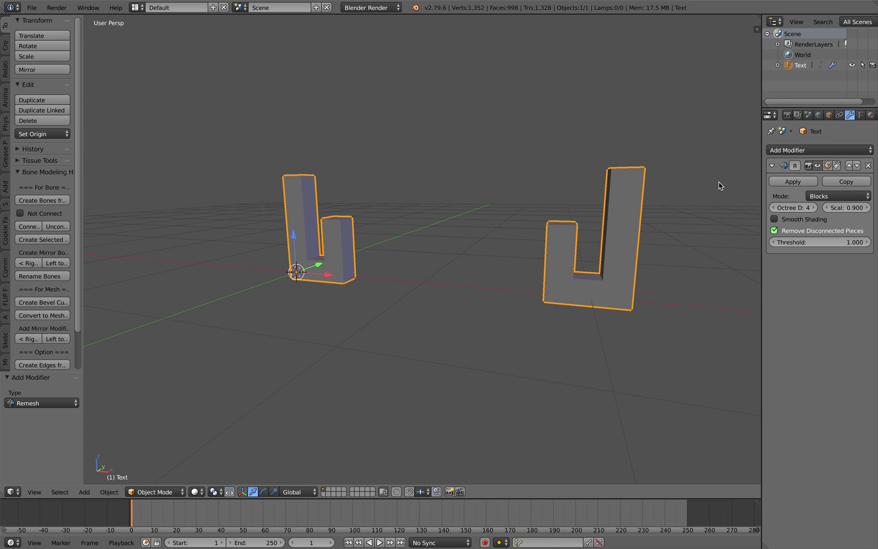
pyautogui.click(833, 196)
pyautogui.click(823, 173)
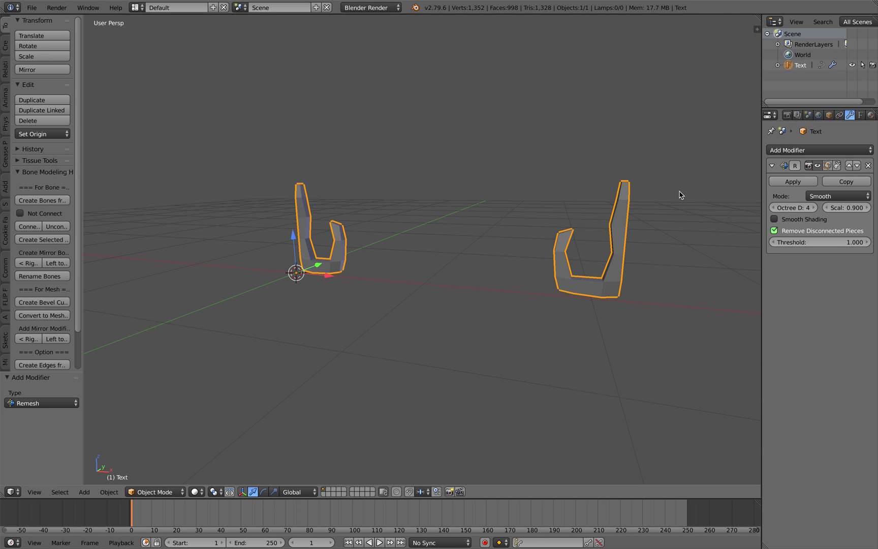
pyautogui.click(814, 208)
pyautogui.click(796, 229)
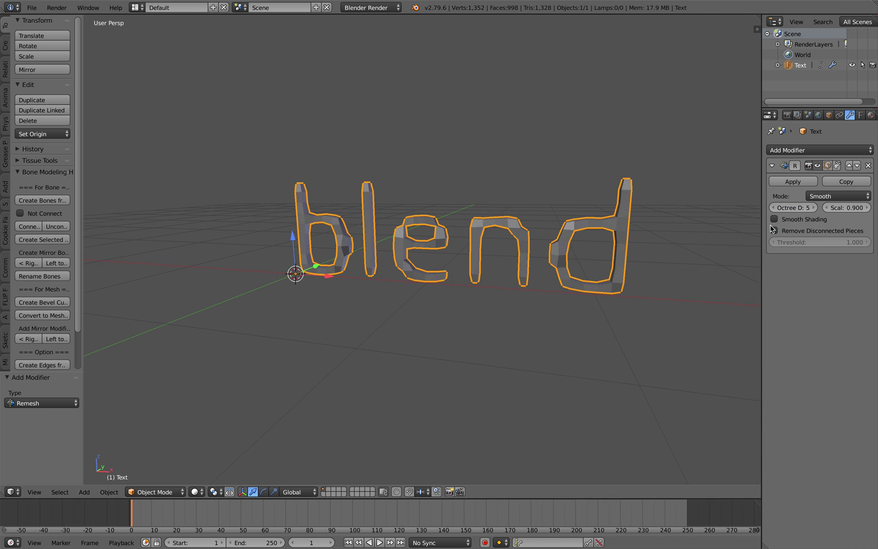
pyautogui.click(813, 208)
pyautogui.moveTo(617, 230); pyautogui.dragTo(576, 223, button='middle')
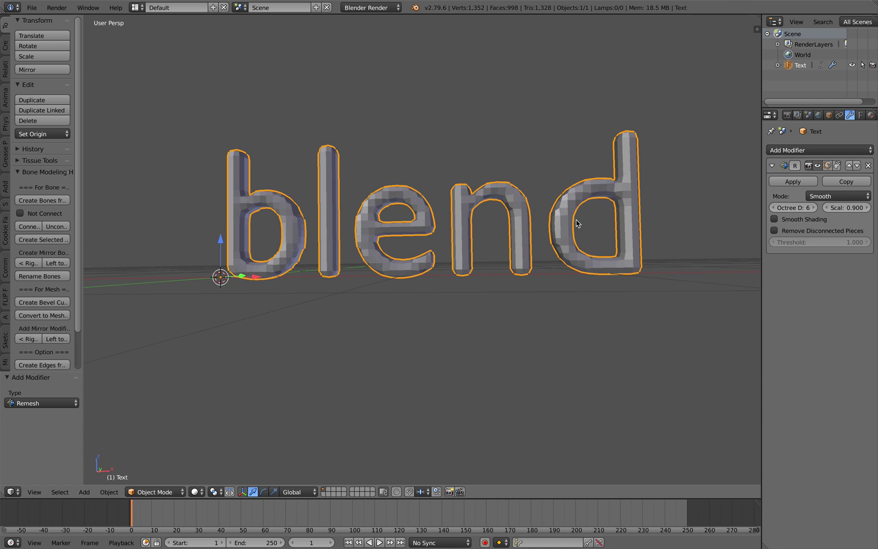
# Try to apply the Remesh modifier to the "blend" text
pyautogui.click(793, 182)
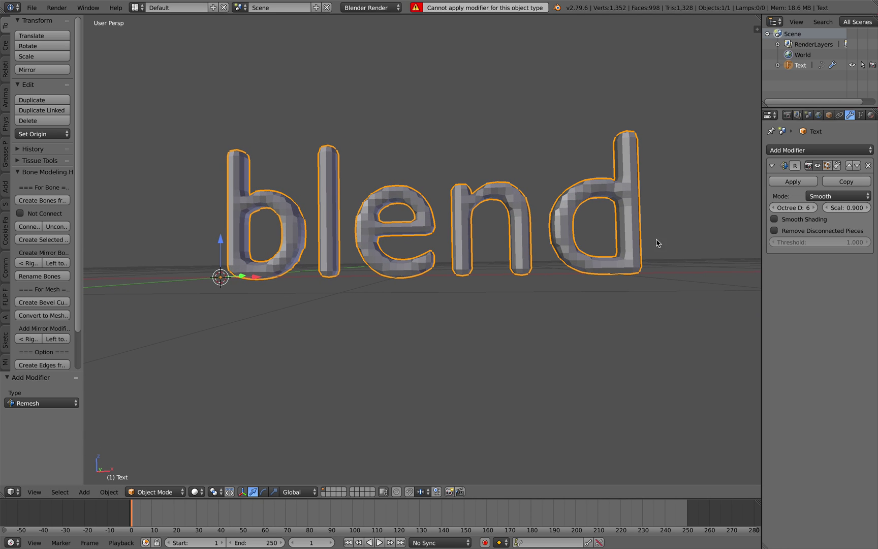
pyautogui.moveTo(577, 201); pyautogui.dragTo(531, 214, button='middle')
pyautogui.moveTo(488, 135); pyautogui.dragTo(489, 131, button='middle')
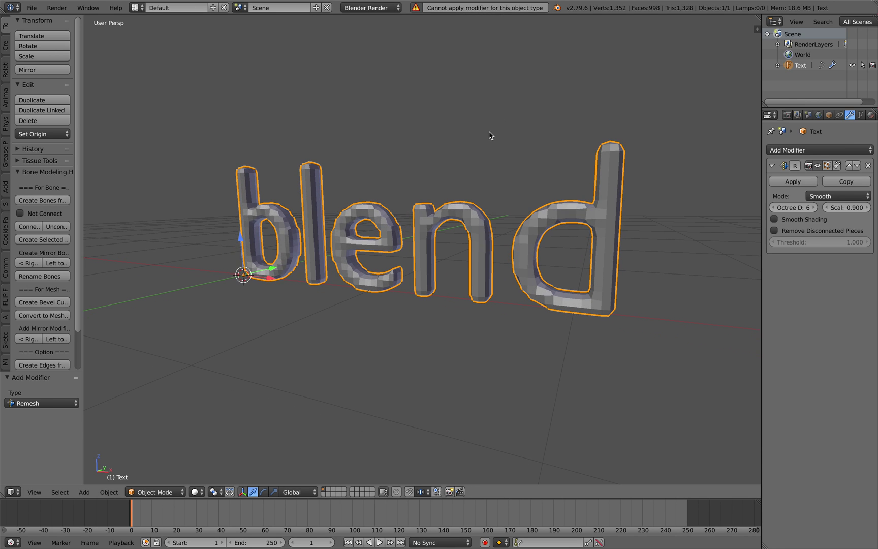
# Try to convert the "blend" text with the Convert to Mesh & Join operator
pyautogui.press('space')
pyautogui.write('conv')
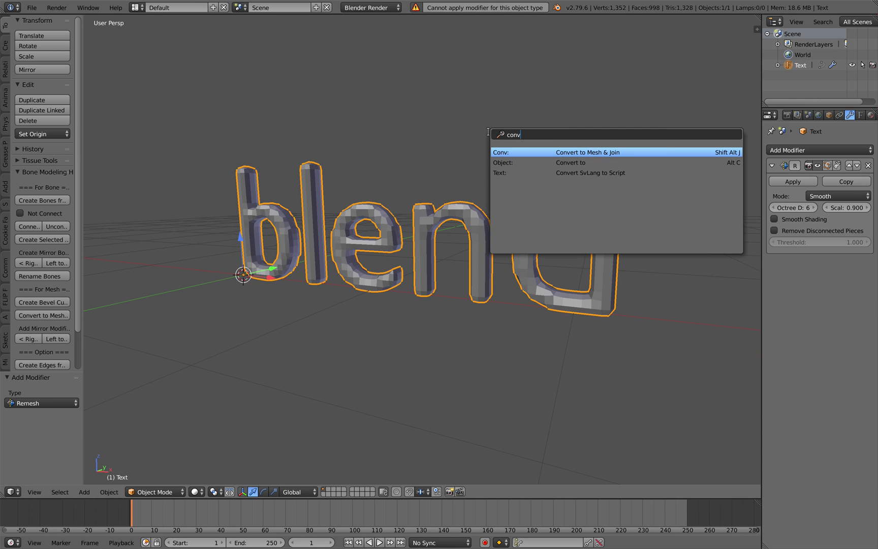
pyautogui.press('Return')
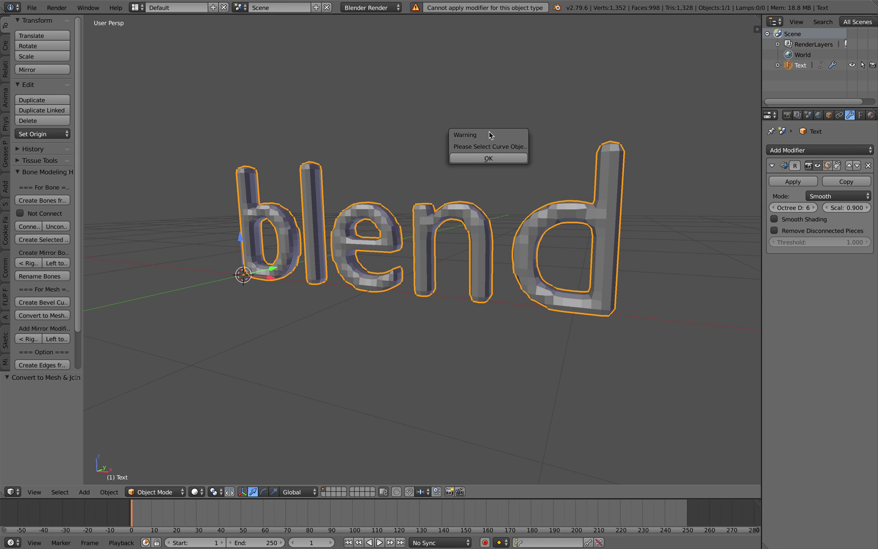
pyautogui.click(499, 157)
# Convert the "blend" text to a mesh using Convert to, Mesh from Curve/Meta/Surf/Text
pyautogui.moveTo(478, 177); pyautogui.dragTo(491, 175, button='middle')
pyautogui.scroll(-1, 471, 220)
pyautogui.press('space')
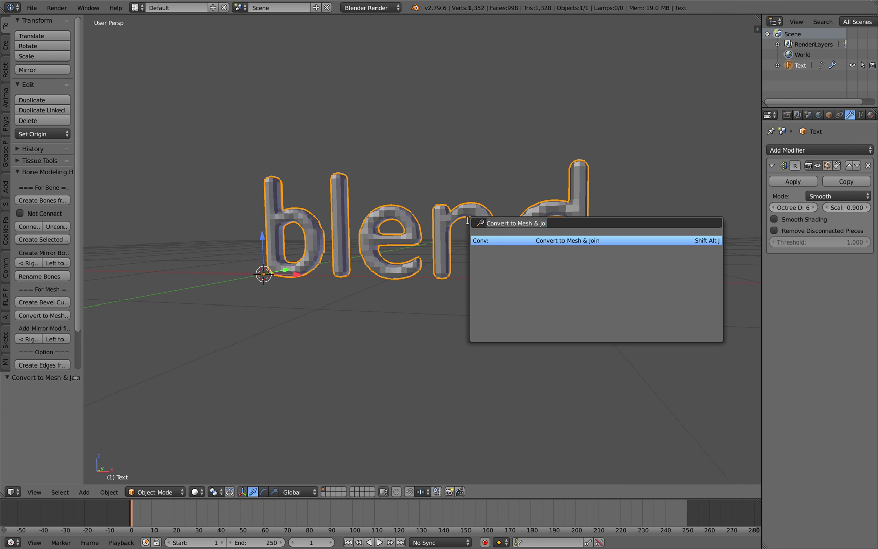
pyautogui.write('convert')
pyautogui.press('Down')
pyautogui.press('Return')
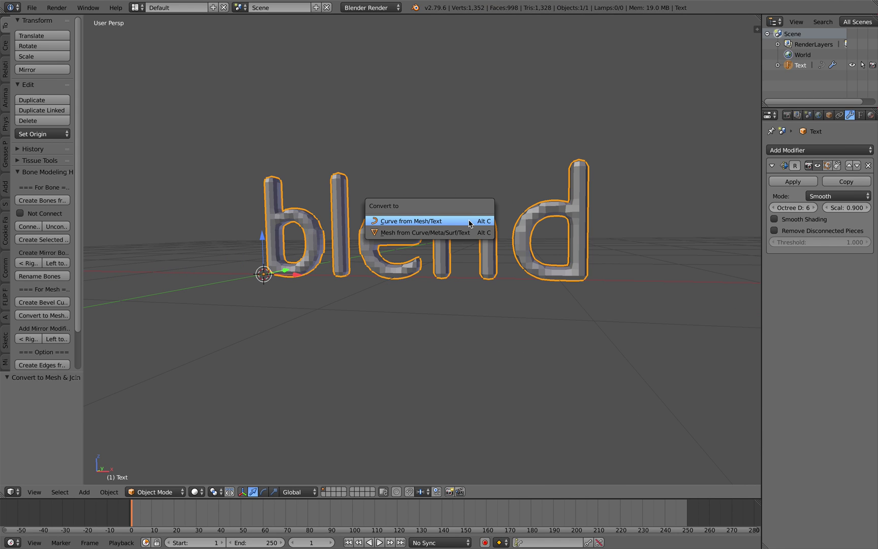
pyautogui.click(447, 232)
pyautogui.moveTo(447, 233); pyautogui.dragTo(434, 235, button='middle')
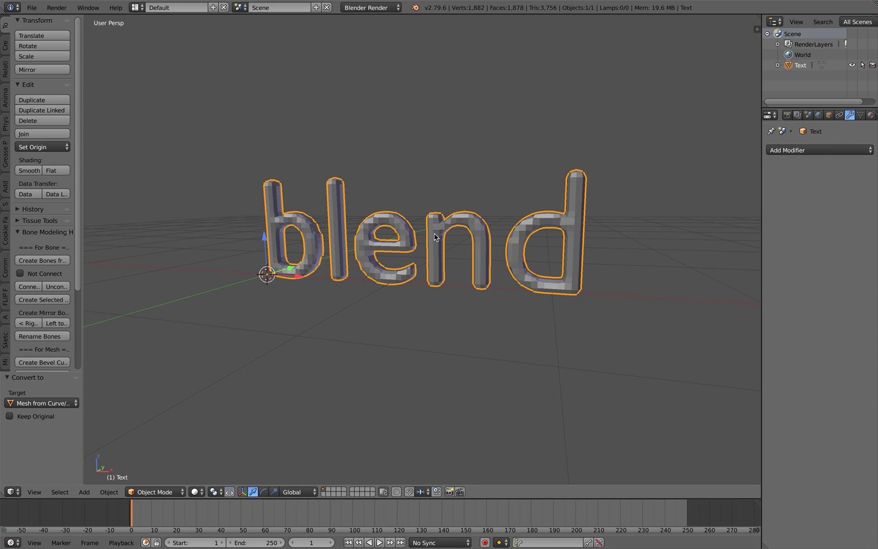
# Save the scene to the Desktop folder as text_spline_anim_001.blend
pyautogui.click(33, 7)
pyautogui.click(51, 98)
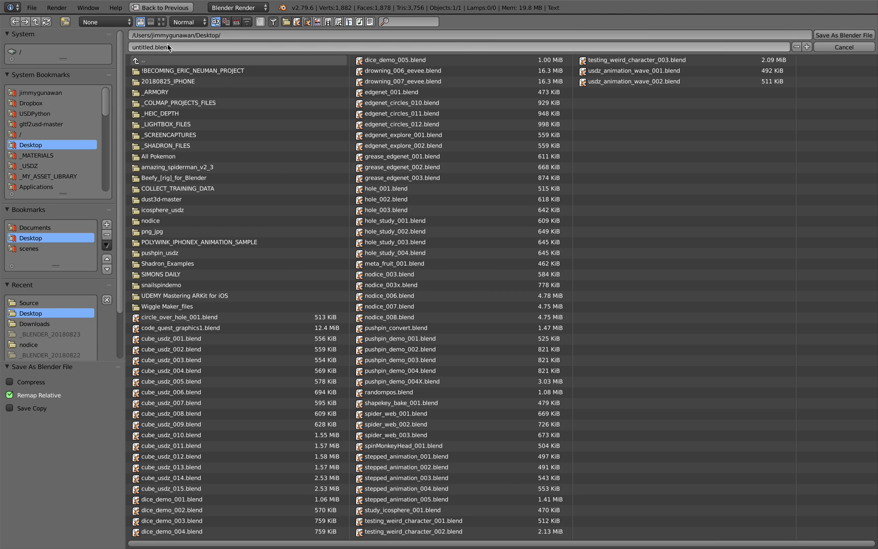
pyautogui.write('tx')
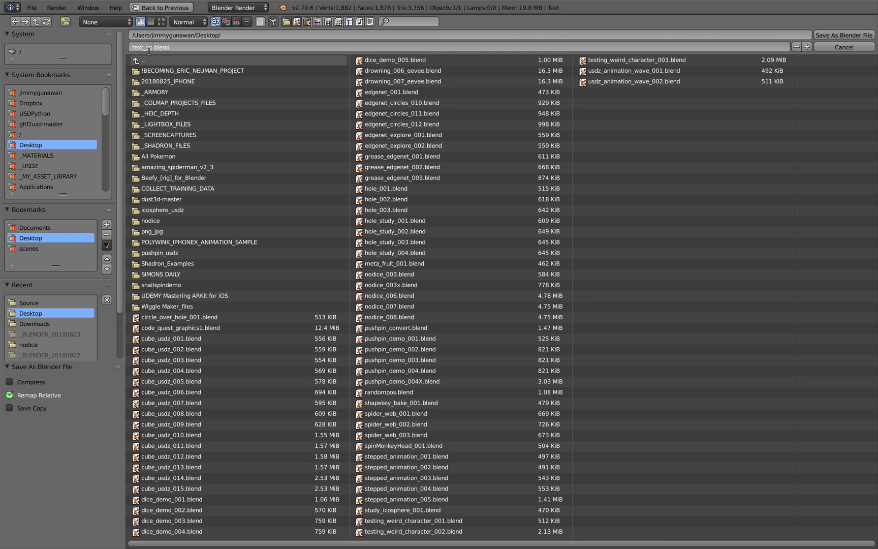
pyautogui.write('01')
pyautogui.press('Return')
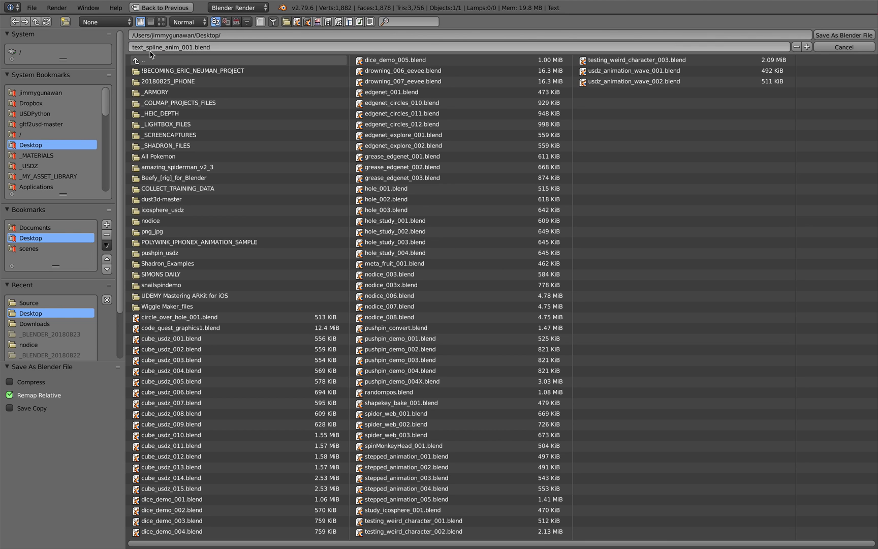
pyautogui.click(839, 36)
# Unwrap all faces of the "blend" mesh with Smart UV Project at an angle limit of 66 and return to Object Mode
pyautogui.scroll(-1, 459, 242)
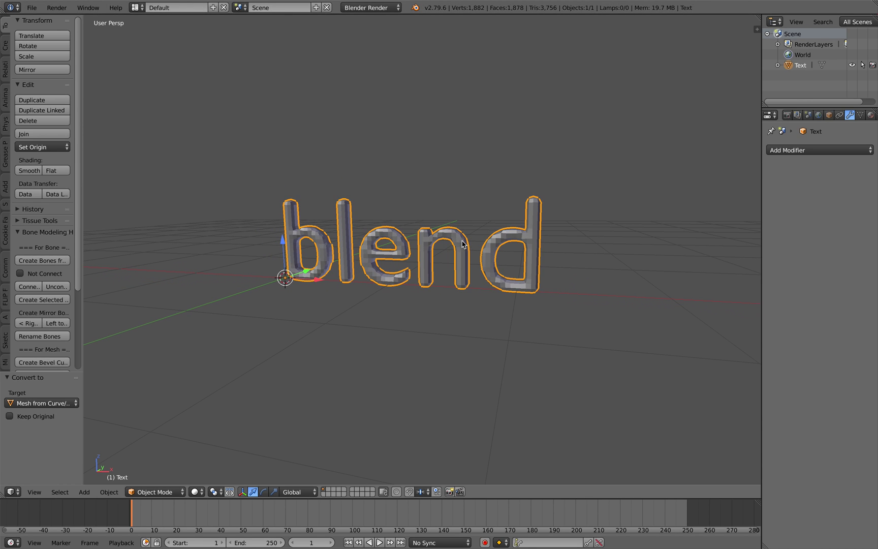
pyautogui.moveTo(461, 241)
pyautogui.mouseDown(button='middle')
pyautogui.moveTo(466, 236)
pyautogui.moveTo(464, 247)
pyautogui.mouseUp(button='middle')
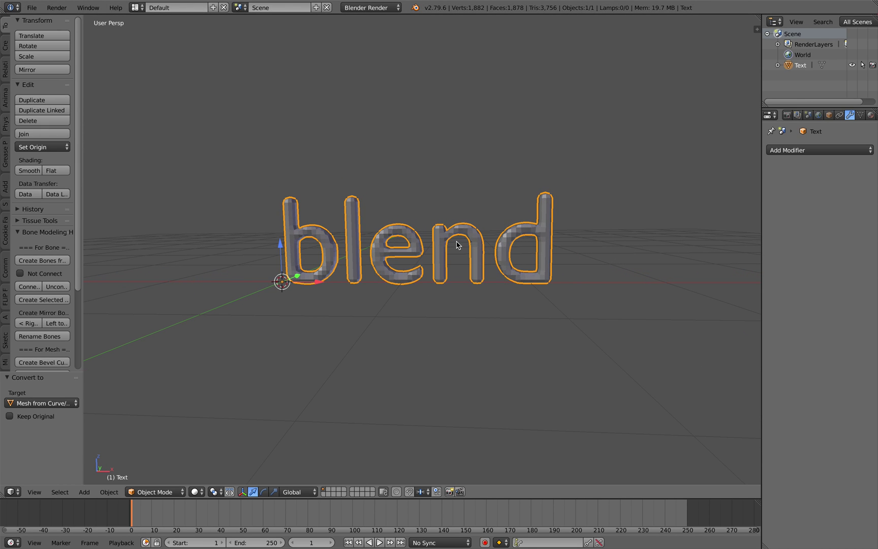
pyautogui.scroll(1, 457, 245)
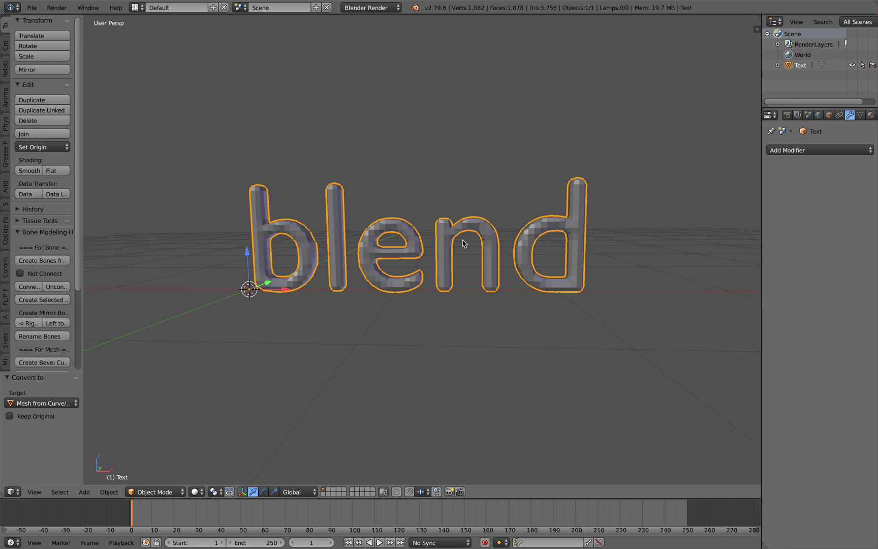
pyautogui.press('Tab')
pyautogui.click(493, 241)
pyautogui.press('a')
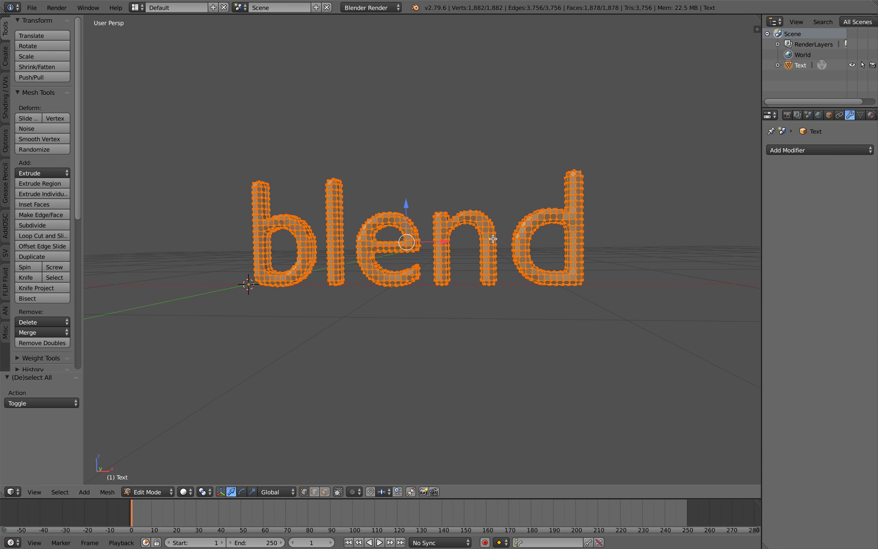
pyautogui.press('u')
pyautogui.click(486, 250)
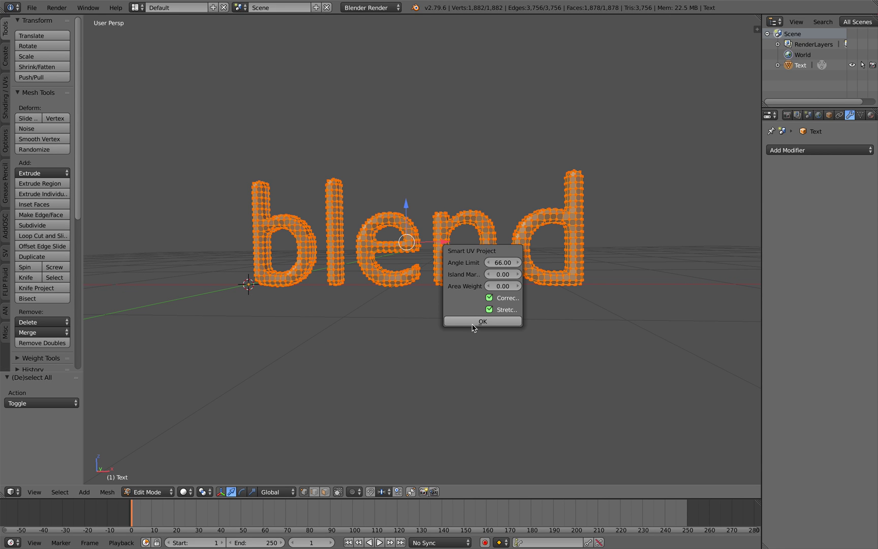
pyautogui.click(473, 323)
pyautogui.press('Tab')
pyautogui.click(353, 255)
# Add a single-bone armature at the origin and save over the current file
pyautogui.scroll(-1, 356, 255)
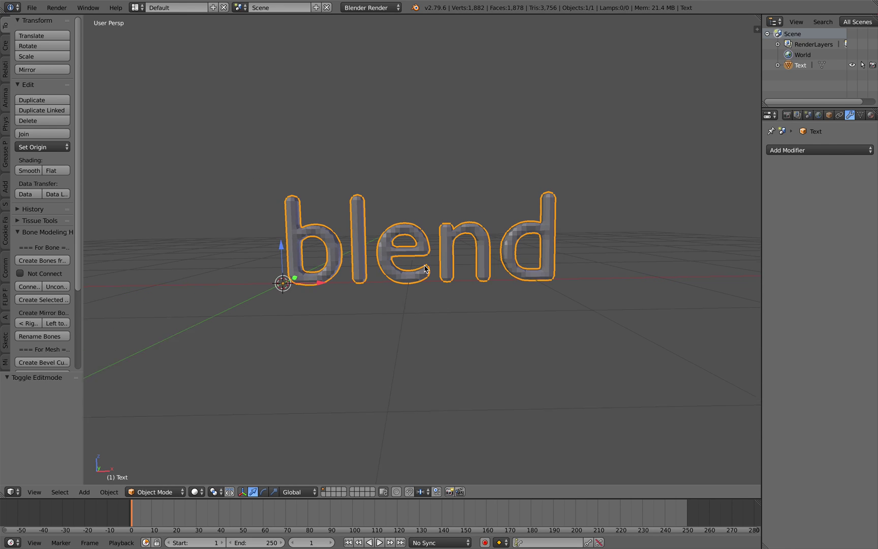
pyautogui.moveTo(442, 265); pyautogui.dragTo(505, 240, button='middle')
pyautogui.hotkey('shift', 'a')
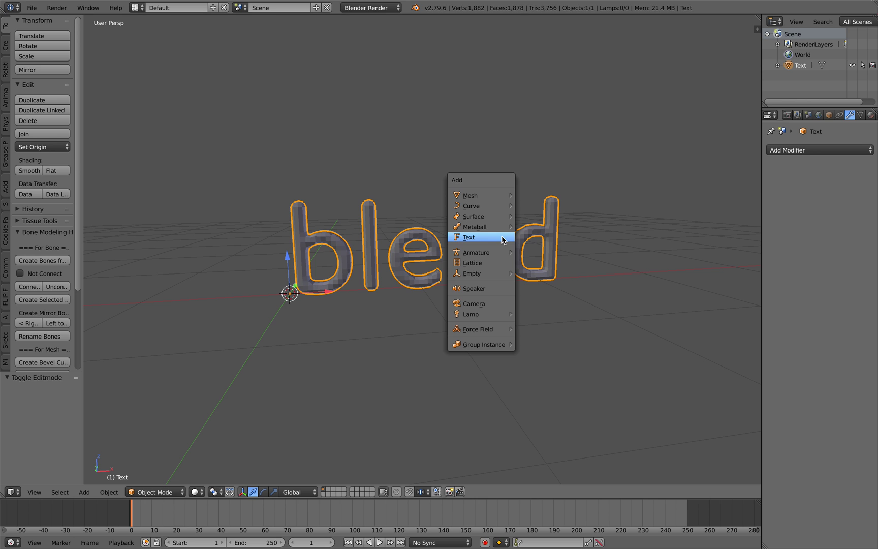
pyautogui.moveTo(501, 253)
pyautogui.click(538, 253)
pyautogui.moveTo(537, 253); pyautogui.dragTo(457, 281, button='middle')
pyautogui.hotkey('ctrl', 's')
pyautogui.click(458, 278)
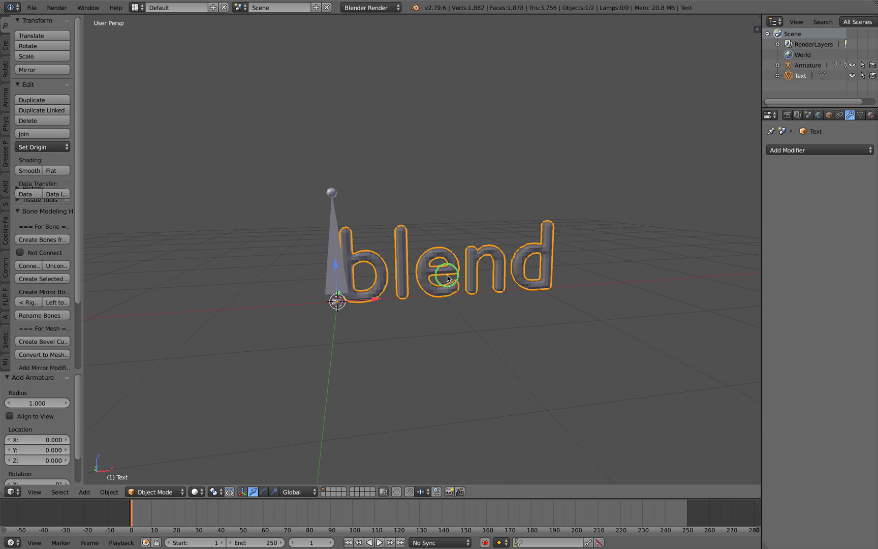
# Rotate the "blend" text mesh -90 degrees about the global Y axis
pyautogui.rightClick(329, 244)
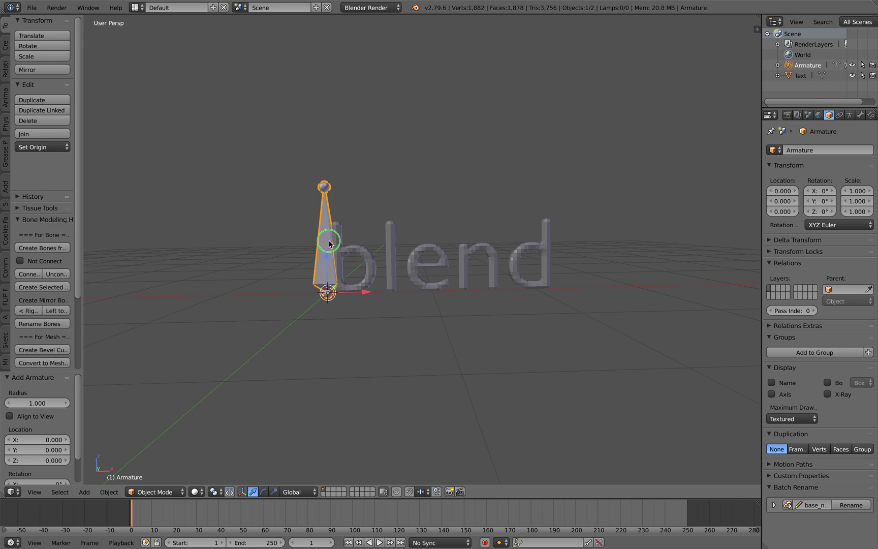
pyautogui.rightClick(388, 268)
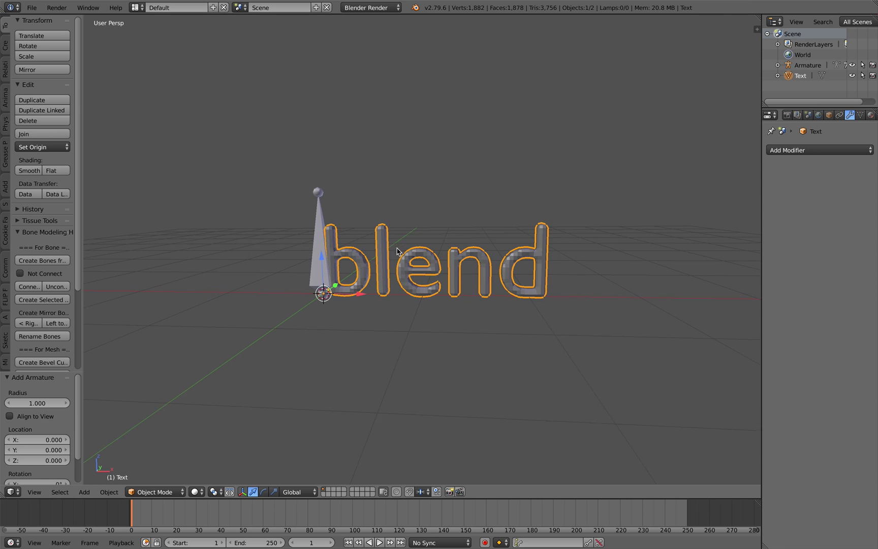
pyautogui.press('r')
pyautogui.write('y')
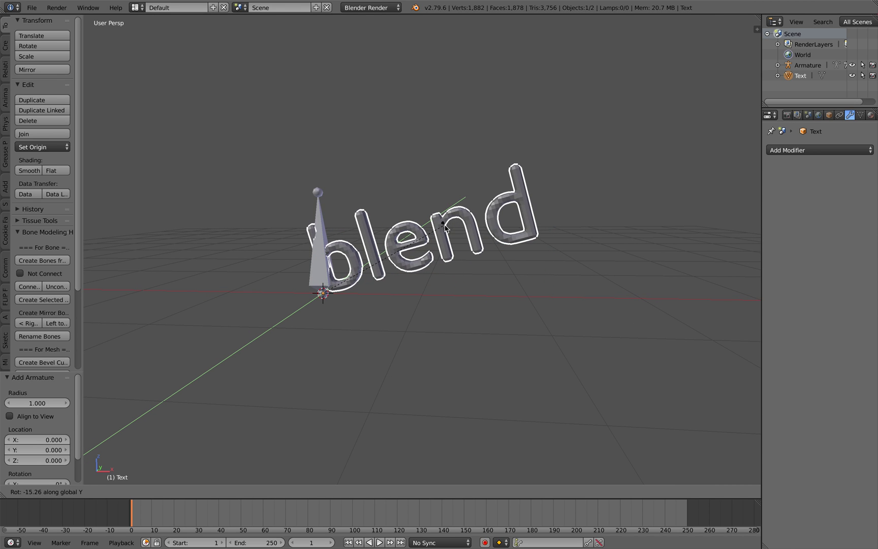
pyautogui.write('90')
pyautogui.press('-')
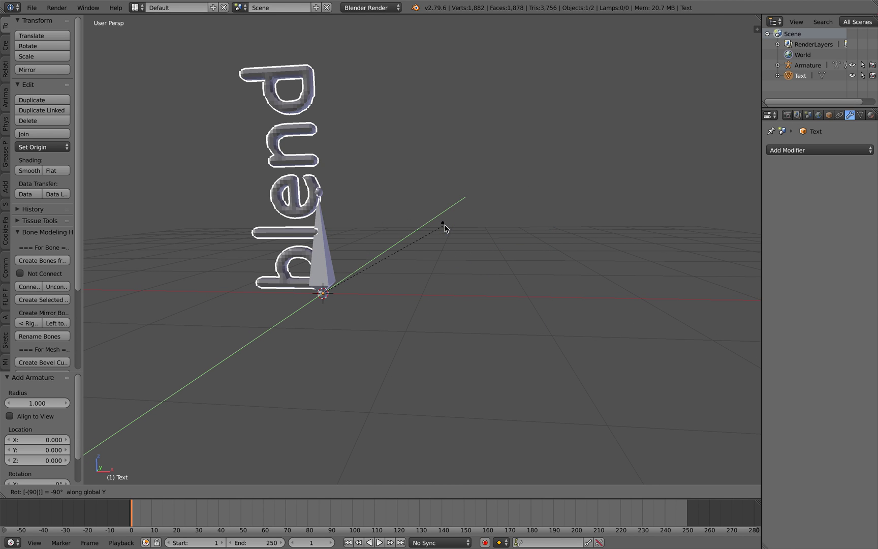
pyautogui.press('Return')
# Move the upright text mesh about 0.19 units along the X axis
pyautogui.press('s')
pyautogui.press('Return')
pyautogui.press('g')
pyautogui.press('x')
pyautogui.click(391, 292)
pyautogui.moveTo(391, 293); pyautogui.dragTo(388, 296, button='middle')
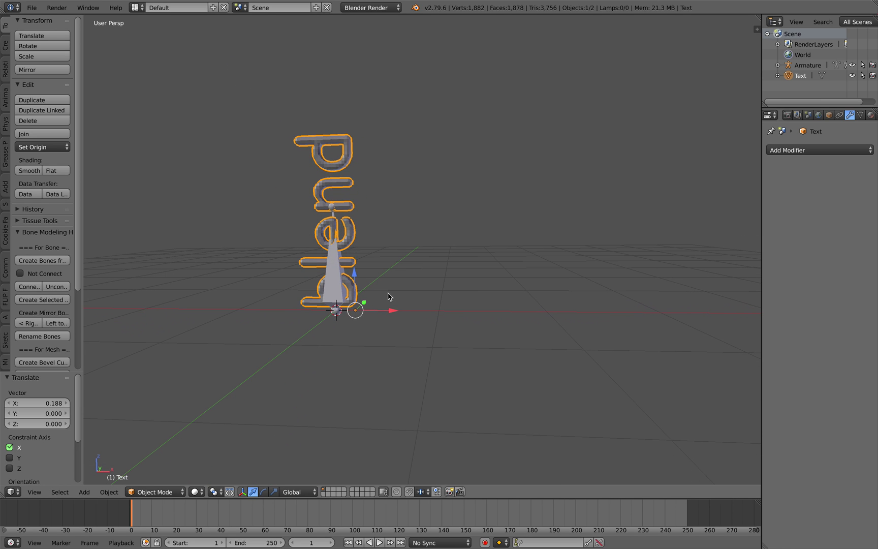
# Scale the text mesh up uniformly by about 1.64 and shift it about 0.14 units further along X
pyautogui.press('s')
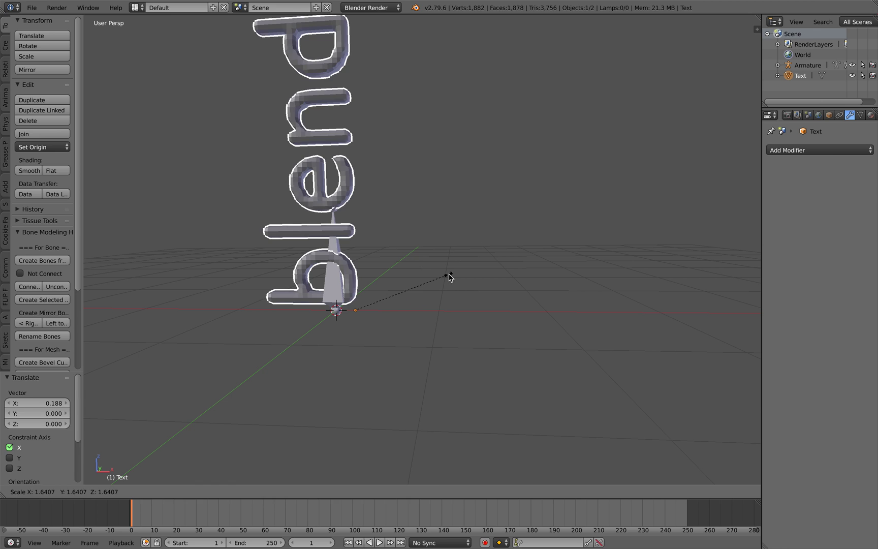
pyautogui.click(450, 276)
pyautogui.moveTo(397, 308); pyautogui.dragTo(411, 309)
pyautogui.moveTo(413, 272)
pyautogui.mouseDown(button='middle')
pyautogui.moveTo(418, 291)
pyautogui.moveTo(426, 283)
pyautogui.mouseUp(button='middle')
# Enable X-Ray display for the armature
pyautogui.rightClick(390, 285)
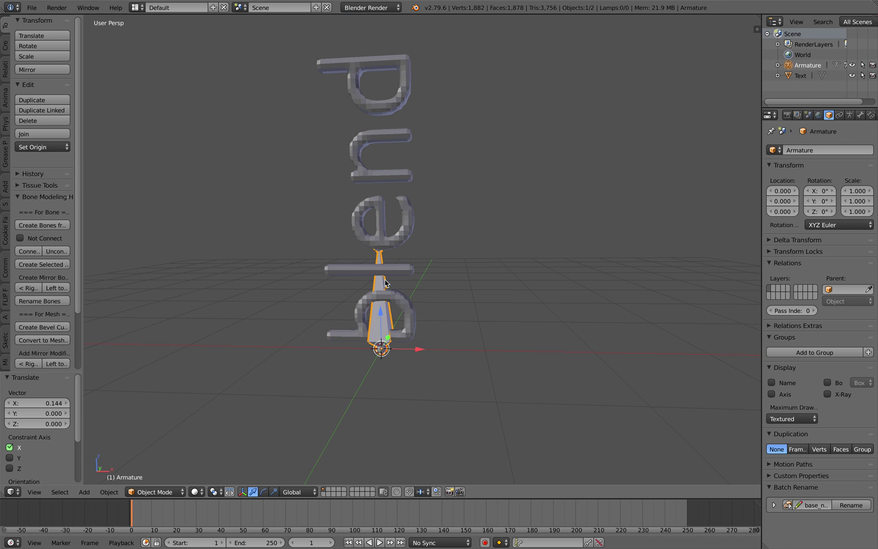
pyautogui.click(829, 395)
pyautogui.moveTo(529, 327); pyautogui.dragTo(508, 321, button='middle')
pyautogui.keyDown('shift'); pyautogui.moveTo(417, 281); pyautogui.dragTo(419, 259, button='middle'); pyautogui.keyUp('shift')
# Extrude two more bones straight up along Z from the bone's tip to the text's upper end, and save over the file
pyautogui.press('Tab')
pyautogui.click(452, 274)
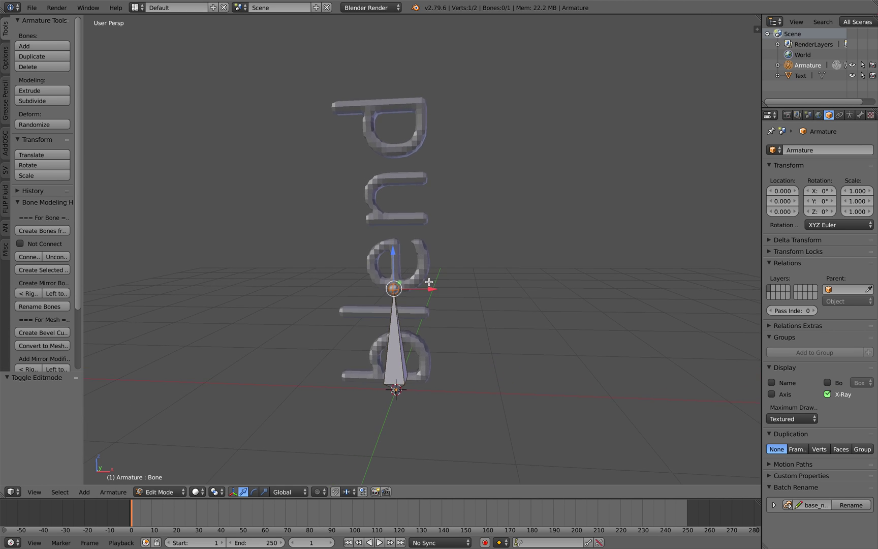
pyautogui.press('e')
pyautogui.press('z')
pyautogui.click(458, 196)
pyautogui.press('e')
pyautogui.press('z')
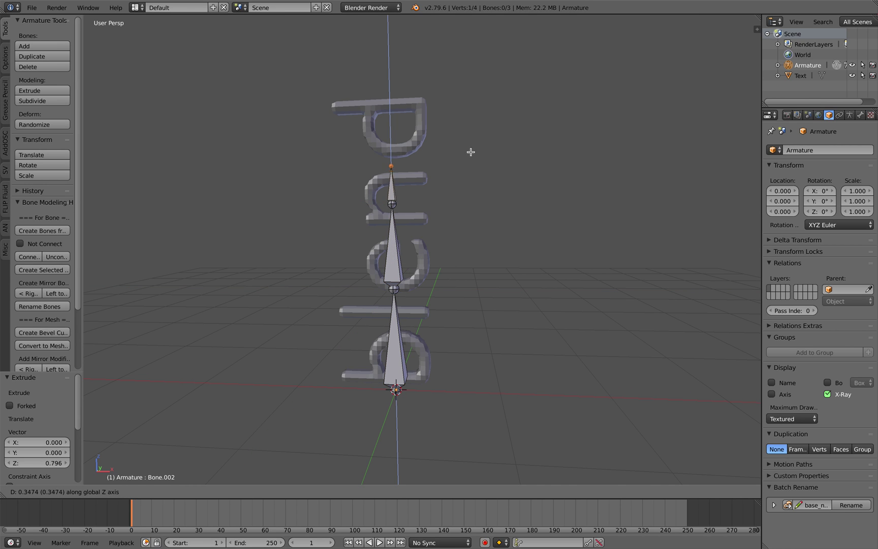
pyautogui.click(463, 93)
pyautogui.press('Tab')
pyautogui.moveTo(433, 216); pyautogui.dragTo(450, 216, button='middle')
pyautogui.hotkey('ctrl', 's')
pyautogui.click(450, 216)
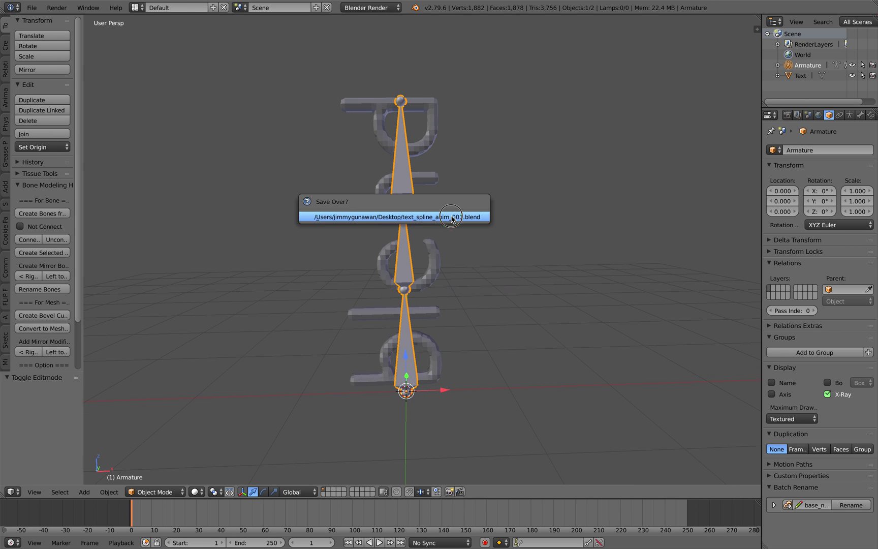
# Enlarge the outliner and expand the armature hierarchy to list all three bones
pyautogui.rightClick(427, 255)
pyautogui.rightClick(405, 260)
pyautogui.rightClick(412, 264)
pyautogui.rightClick(412, 264)
pyautogui.moveTo(832, 108); pyautogui.dragTo(826, 184)
pyautogui.click(778, 65)
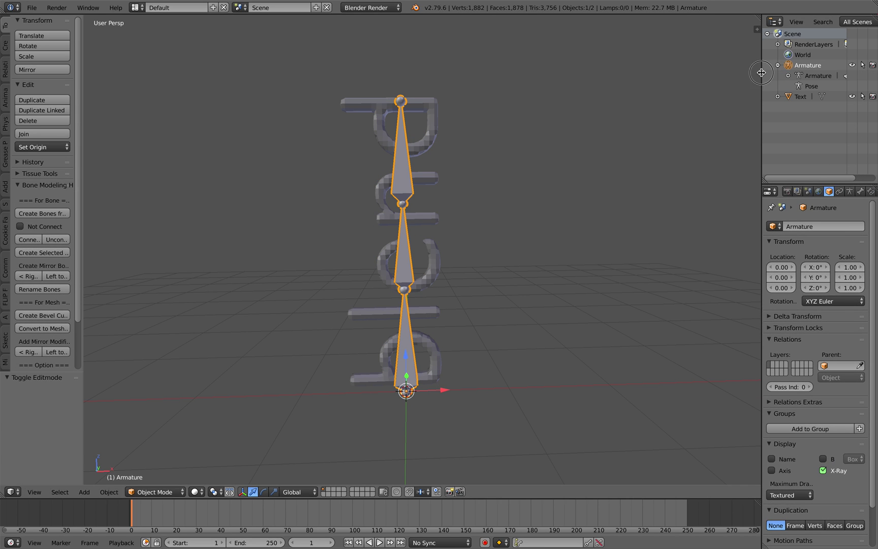
pyautogui.moveTo(761, 76); pyautogui.dragTo(692, 79)
pyautogui.click(717, 76)
pyautogui.click(729, 86)
pyautogui.click(738, 97)
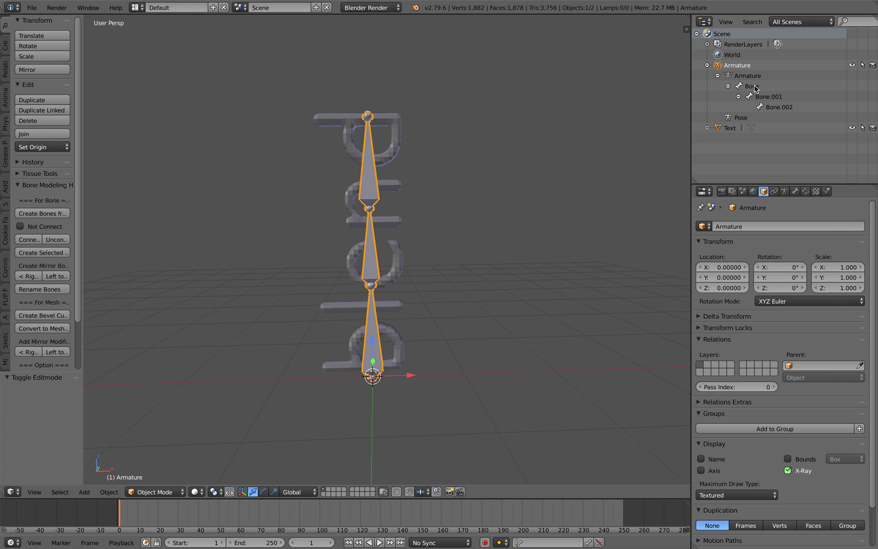
# Rename the root bone to Bone.000 and save over the current file
pyautogui.doubleClick(751, 86)
pyautogui.click(770, 87)
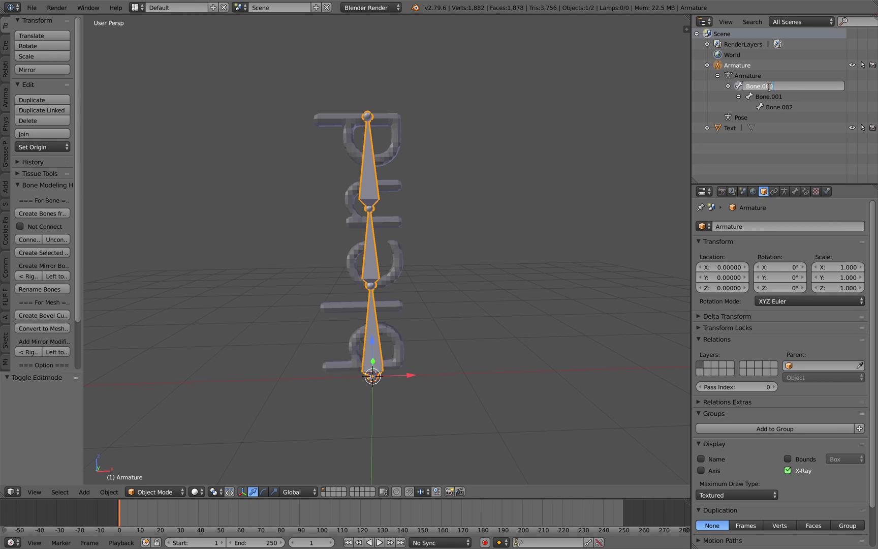
pyautogui.press('Return')
pyautogui.click(533, 176)
pyautogui.hotkey('ctrl', 's')
pyautogui.click(532, 176)
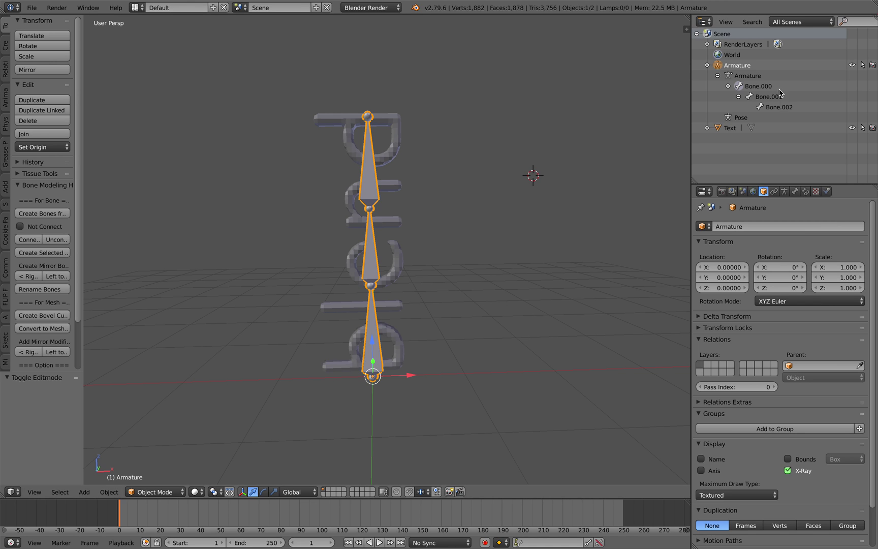
# Try the Rename operator on the selected armature, then undo it
pyautogui.moveTo(681, 124); pyautogui.dragTo(629, 136, button='middle')
pyautogui.hotkey('shift', 'a')
pyautogui.moveTo(513, 151)
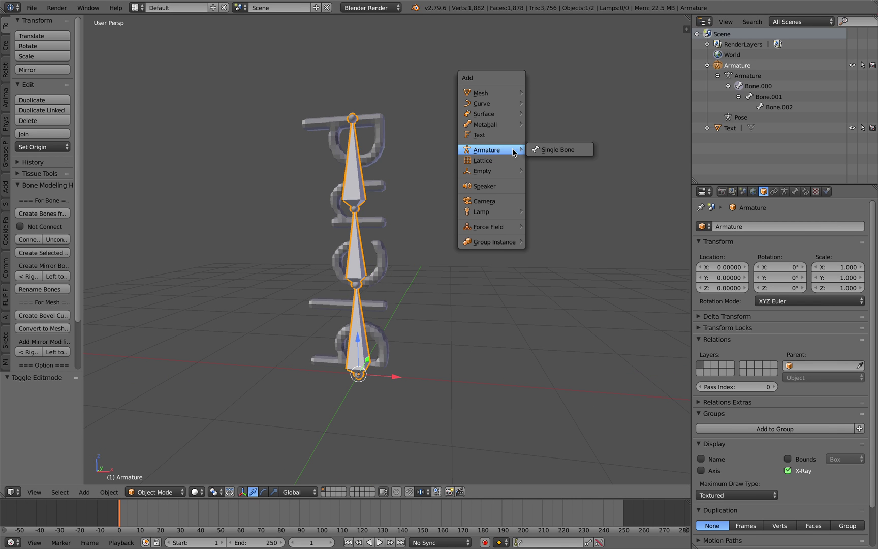
pyautogui.click(430, 118)
pyautogui.click(496, 134)
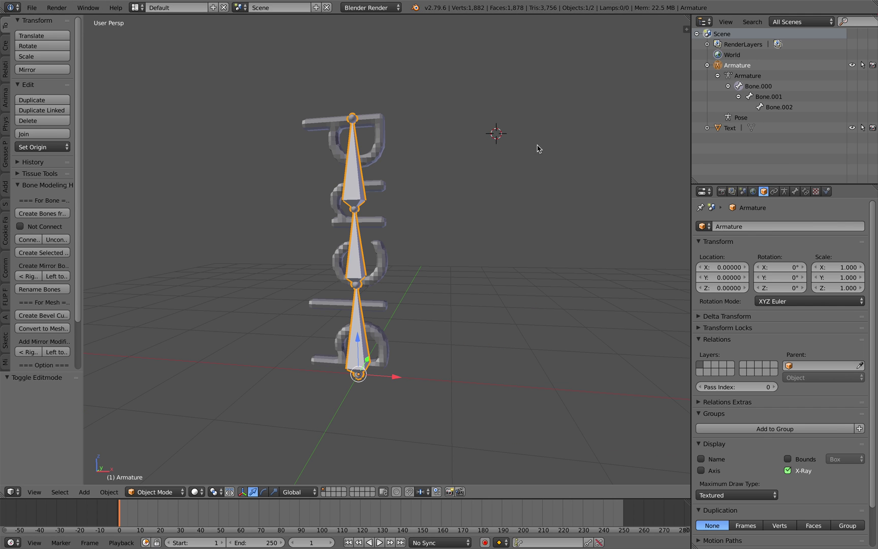
pyautogui.click(528, 156)
pyautogui.press('space')
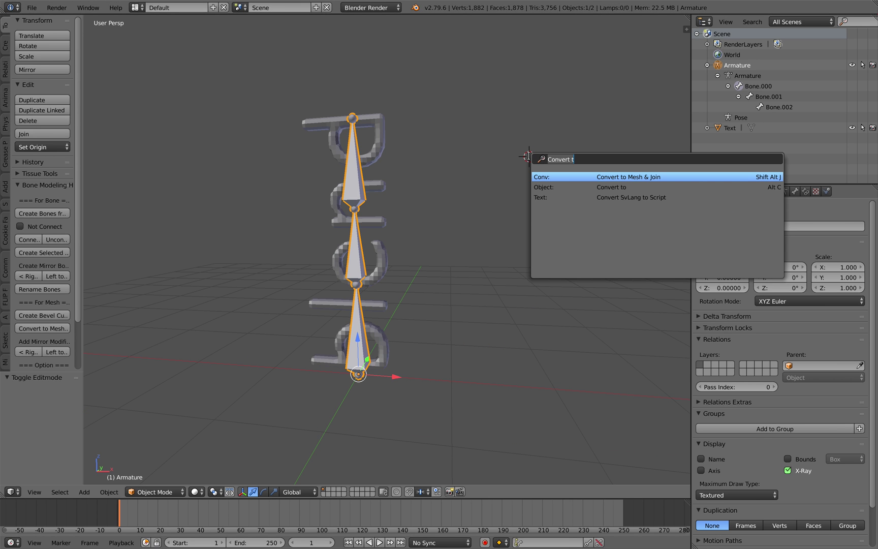
pyautogui.write('rename')
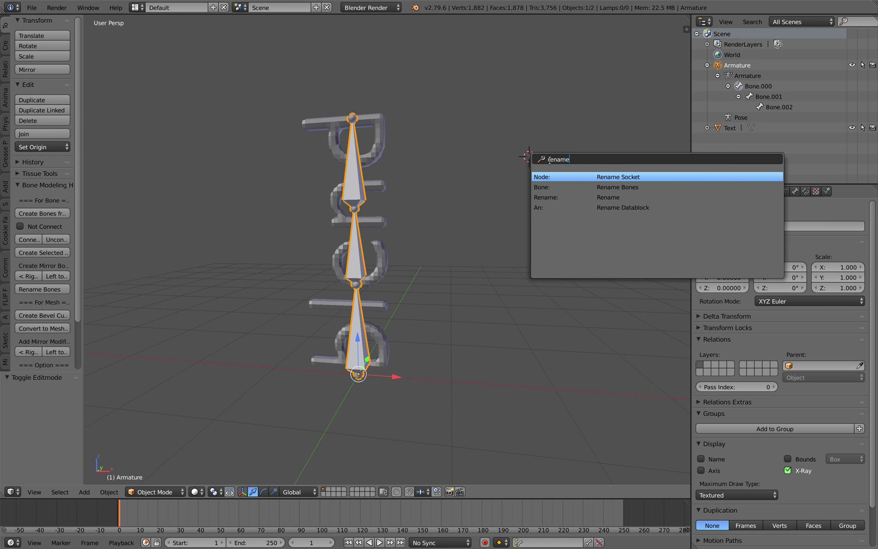
pyautogui.click(612, 197)
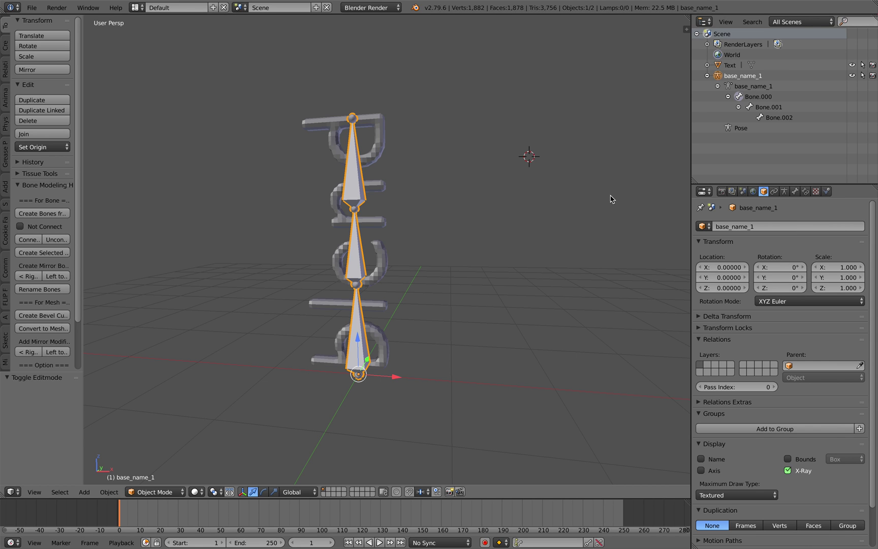
pyautogui.hotkey('ctrl', 'z')
# Use Batch Name on the bones of all objects to replace the dots in their names with underscores
pyautogui.click(607, 193)
pyautogui.press('space')
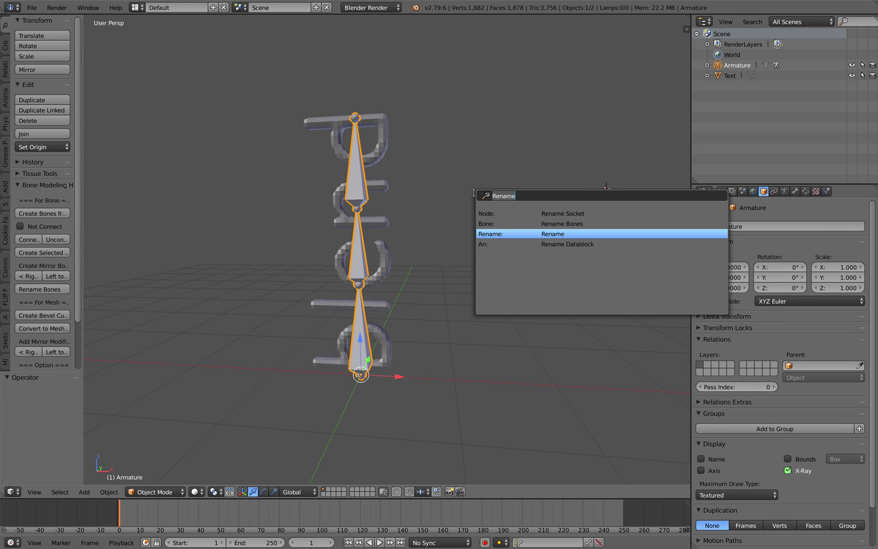
pyautogui.write('batch')
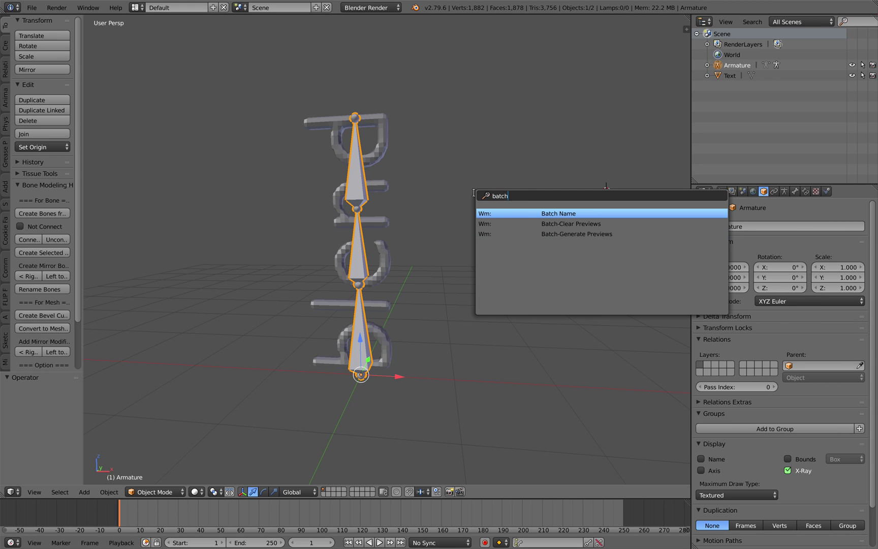
pyautogui.click(546, 213)
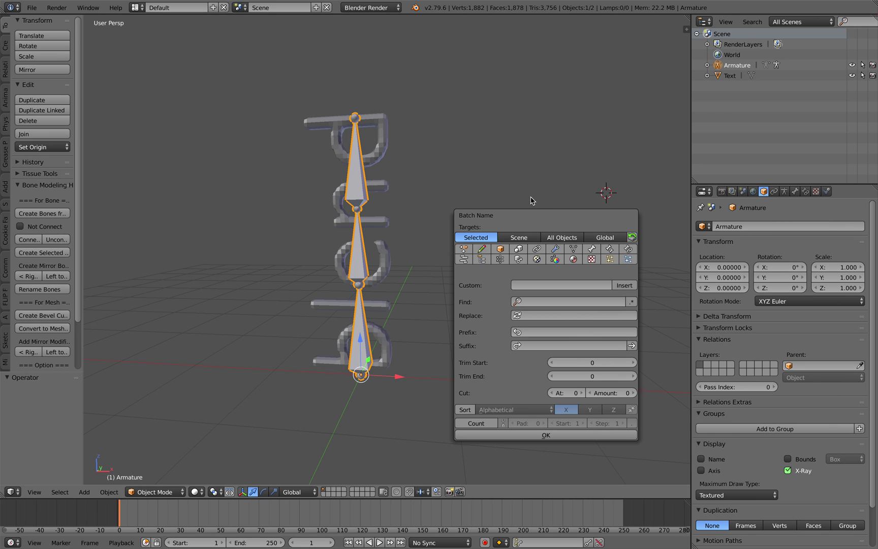
pyautogui.click(592, 249)
pyautogui.click(570, 237)
pyautogui.click(598, 237)
pyautogui.click(581, 239)
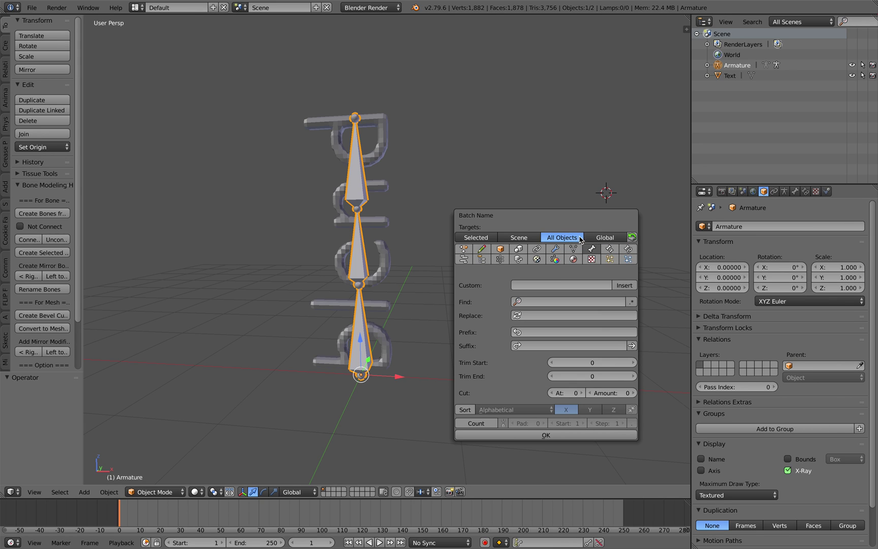
pyautogui.click(557, 299)
pyautogui.click(551, 435)
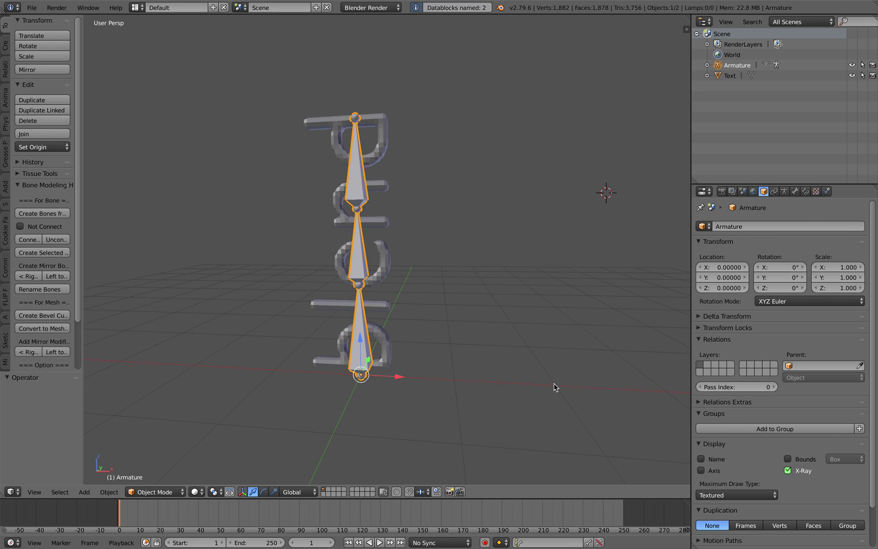
# Expand the armature hierarchy in the outliner to check the names of its bones
pyautogui.click(707, 65)
pyautogui.click(718, 76)
pyautogui.click(728, 86)
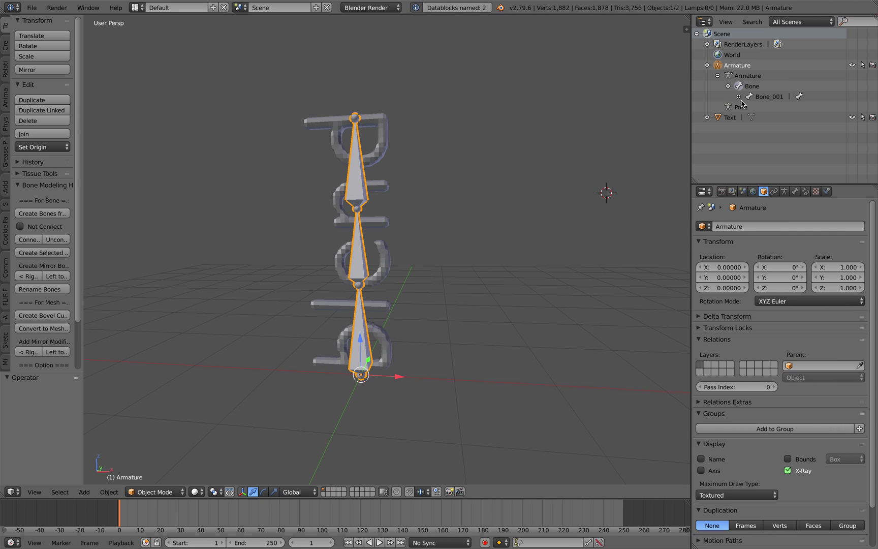
pyautogui.click(738, 96)
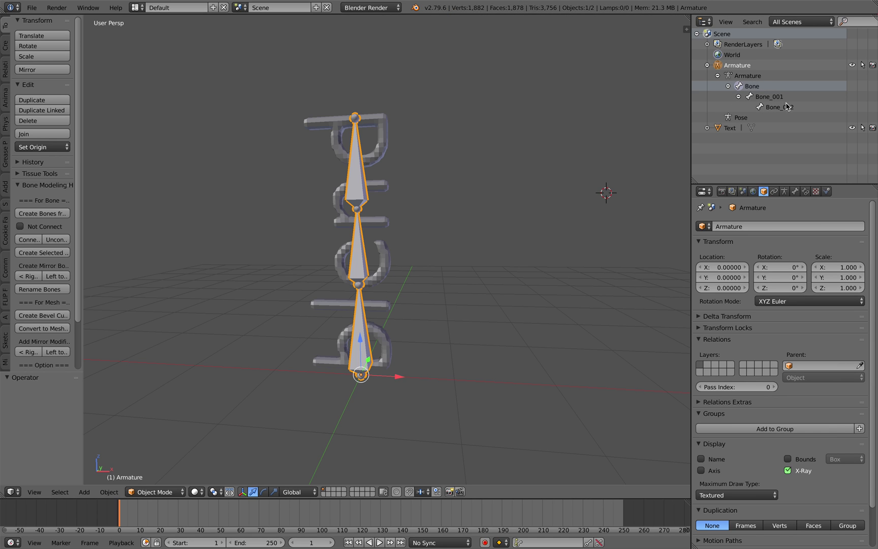
pyautogui.scroll(-1, 506, 211)
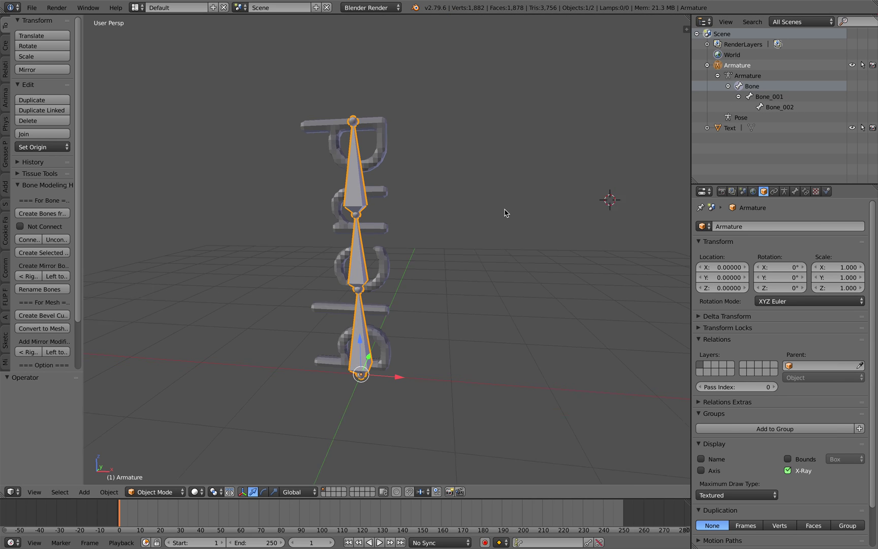
# Save over text_spline_anim_001.blend
pyautogui.hotkey('ctrl', 's')
pyautogui.click(505, 211)
pyautogui.scroll(1, 505, 210)
pyautogui.hotkey('ctrl', 's')
pyautogui.click(503, 208)
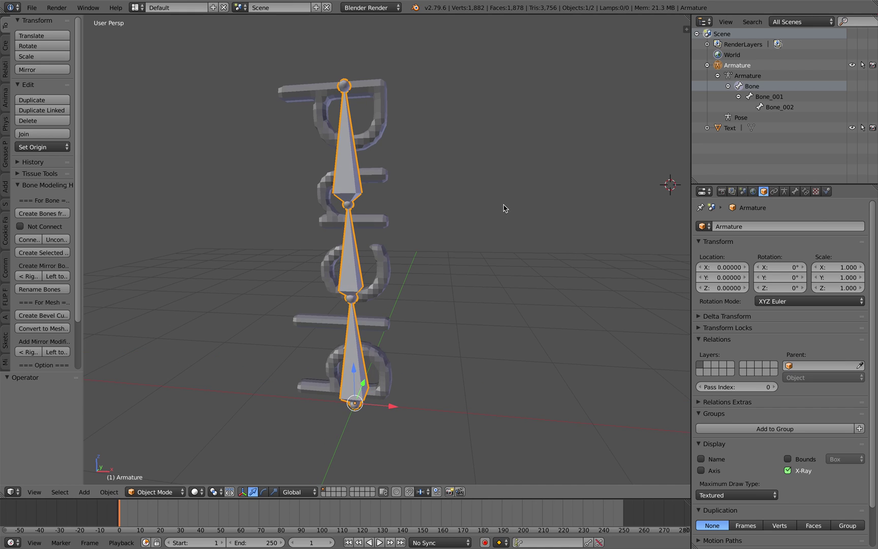
pyautogui.hotkey('ctrl', 's')
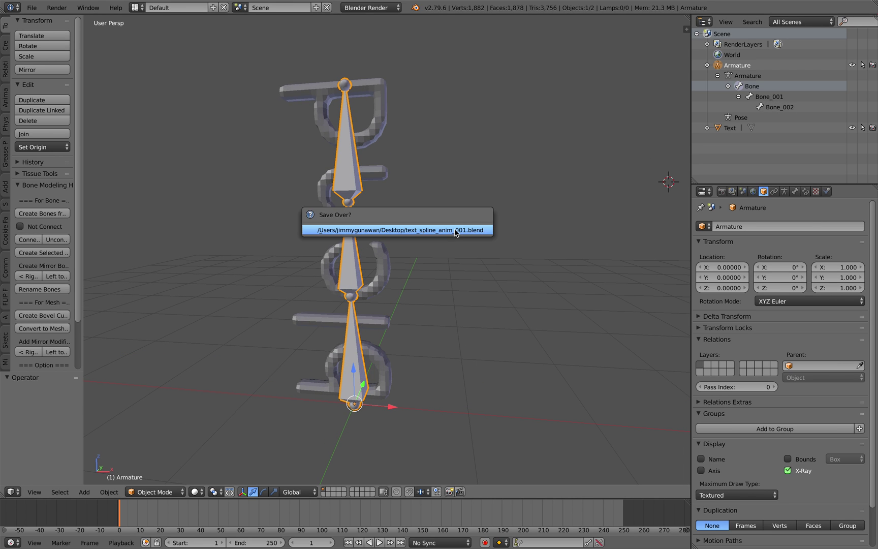
pyautogui.click(454, 229)
# Add a new material to the text mesh and name it Material
pyautogui.scroll(-2, 445, 237)
pyautogui.rightClick(376, 253)
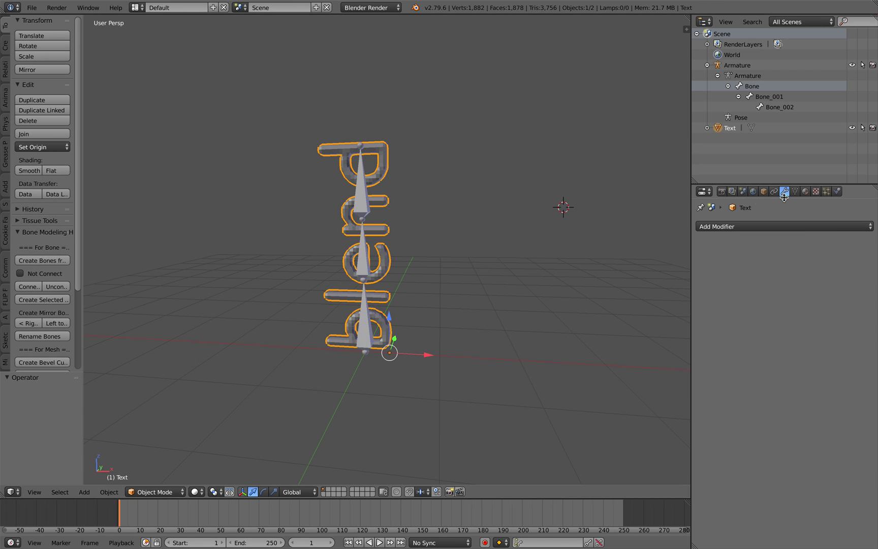
pyautogui.click(805, 191)
pyautogui.click(757, 260)
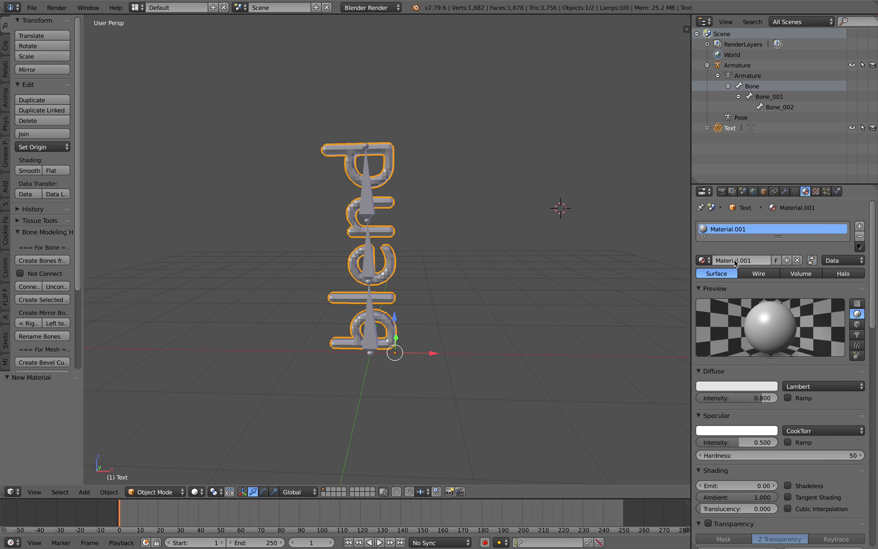
pyautogui.click(746, 261)
pyautogui.write('Matri')
pyautogui.write('ial')
pyautogui.press('Return')
# Save the scene over the current file with the new material
pyautogui.scroll(1, 469, 228)
pyautogui.hotkey('ctrl', 's')
pyautogui.click(470, 228)
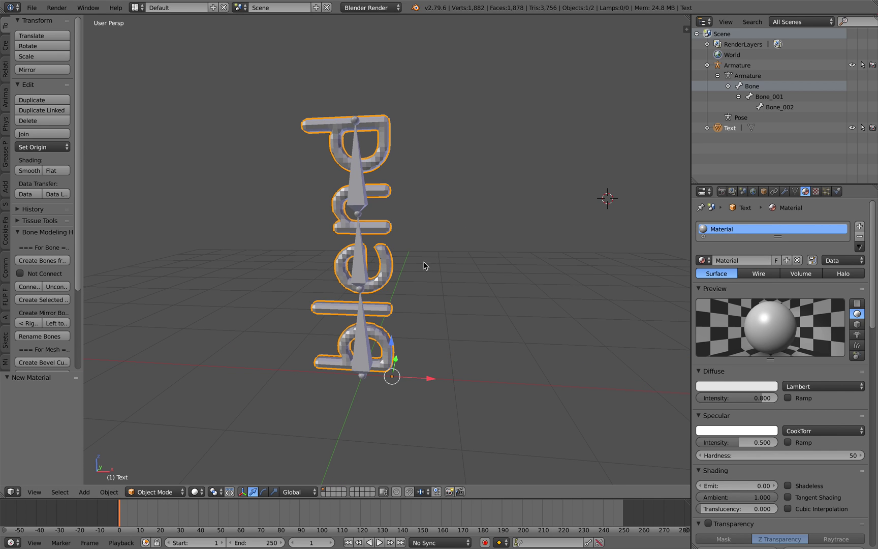
pyautogui.moveTo(415, 275); pyautogui.dragTo(412, 270, button='middle')
pyautogui.hotkey('ctrl', 's')
pyautogui.click(413, 270)
# Parent the text mesh to the armature with automatic weights and switch the armature to Pose Mode
pyautogui.rightClick(364, 284)
pyautogui.rightClick(381, 287)
pyautogui.keyDown('shift'); pyautogui.rightClick(366, 281); pyautogui.keyUp('shift')
pyautogui.hotkey('ctrl', 'p')
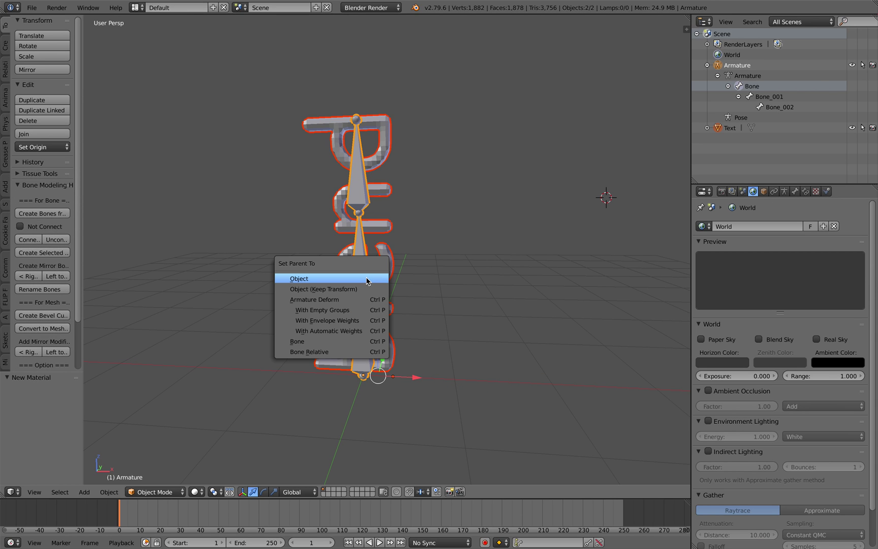
pyautogui.click(358, 333)
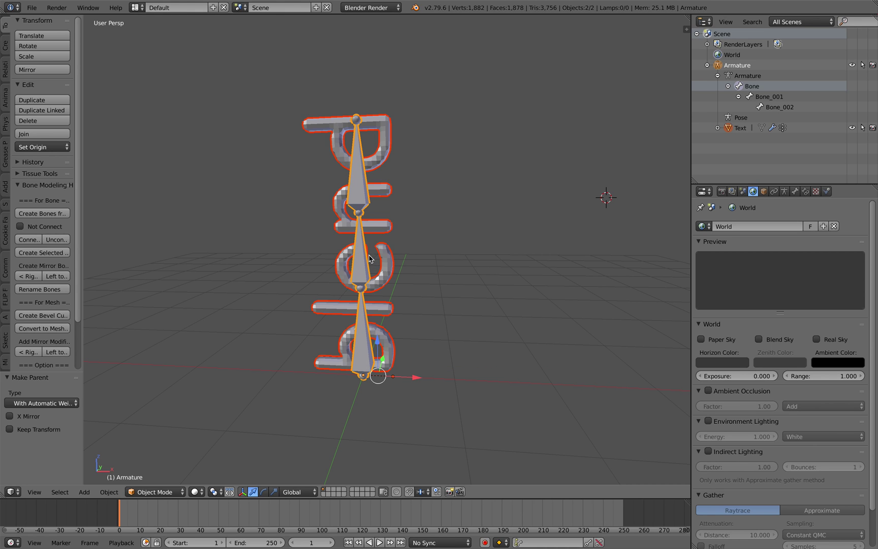
pyautogui.click(155, 491)
pyautogui.click(153, 453)
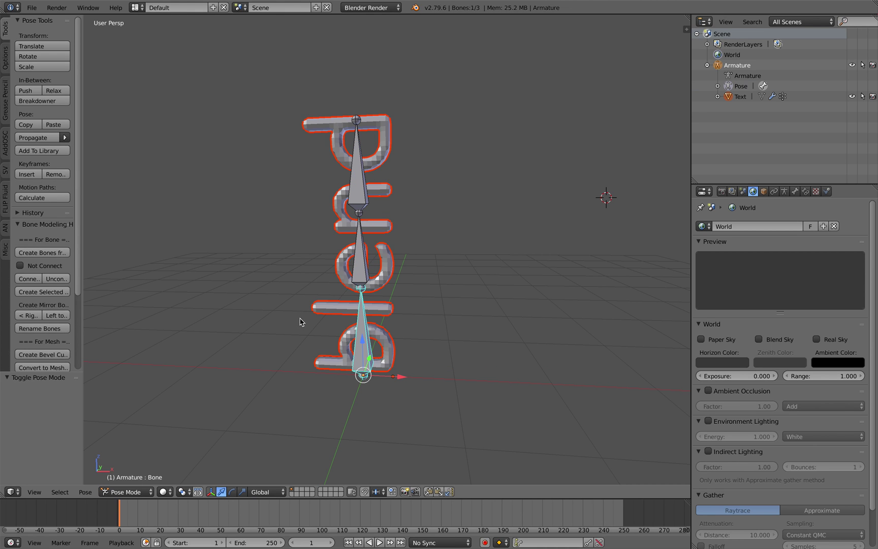
# Try rotating the middle, upper and lower bones one at a time to test how the text mesh deforms
pyautogui.rightClick(374, 262)
pyautogui.press('r')
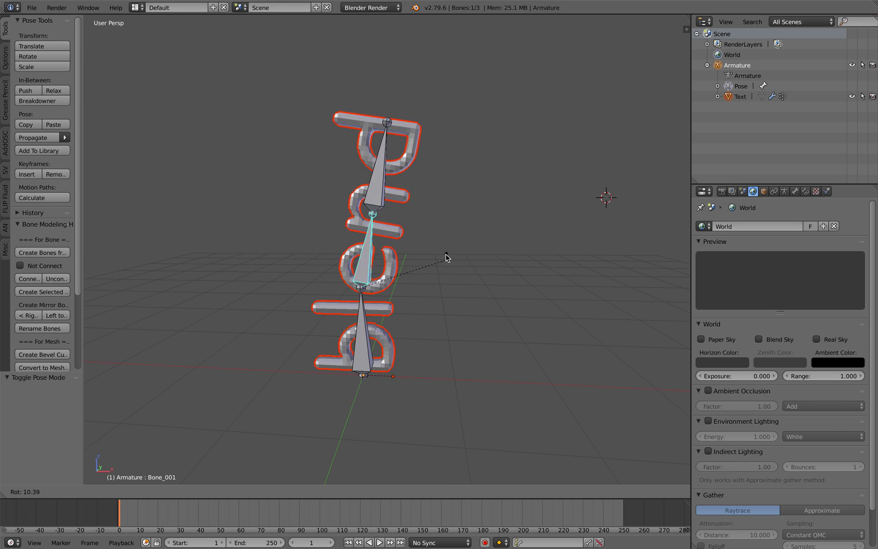
pyautogui.rightClick(429, 243)
pyautogui.rightClick(369, 196)
pyautogui.press('r')
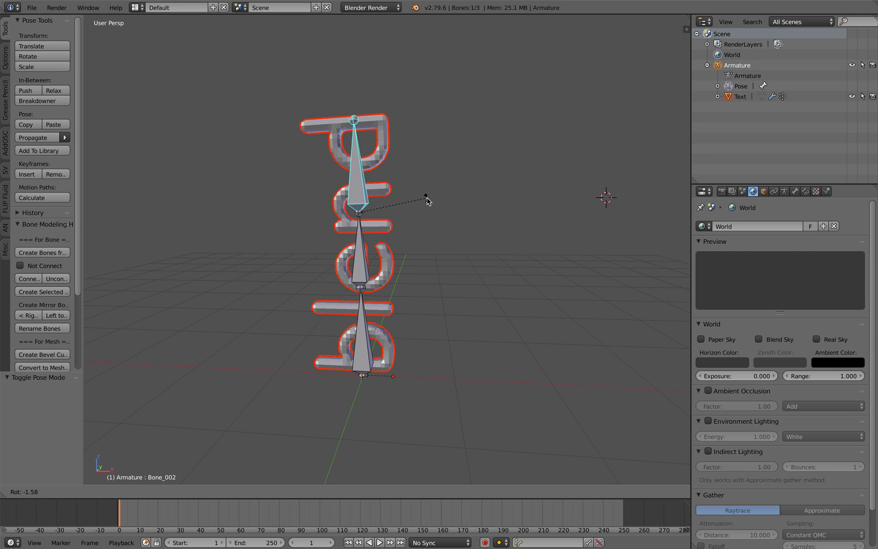
pyautogui.press('Escape')
pyautogui.rightClick(366, 323)
pyautogui.press('r')
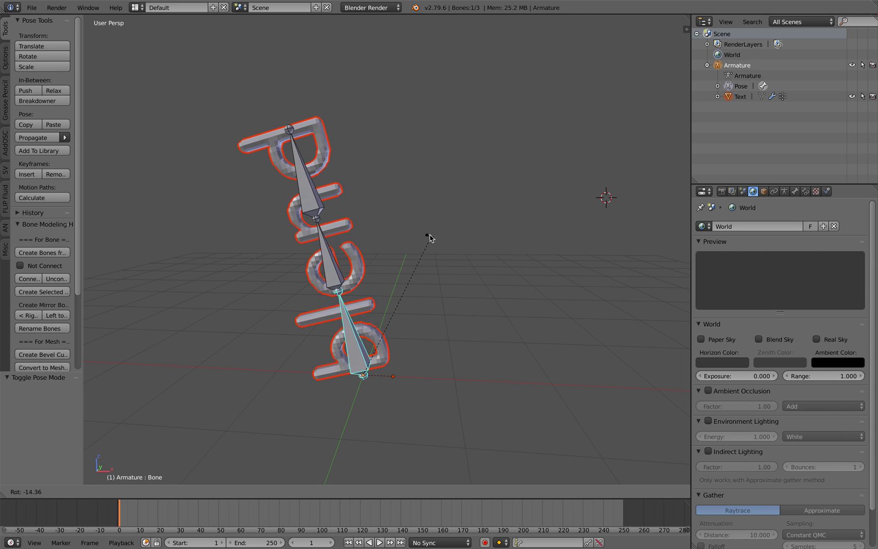
pyautogui.press('Escape')
# Return the armature to Object Mode and save the scene over the current file
pyautogui.scroll(-2, 452, 266)
pyautogui.click(131, 491)
pyautogui.click(131, 480)
pyautogui.hotkey('ctrl', 's')
pyautogui.keyDown('shift'); pyautogui.moveTo(383, 317); pyautogui.dragTo(394, 333, button='middle'); pyautogui.keyUp('shift')
pyautogui.click(379, 339)
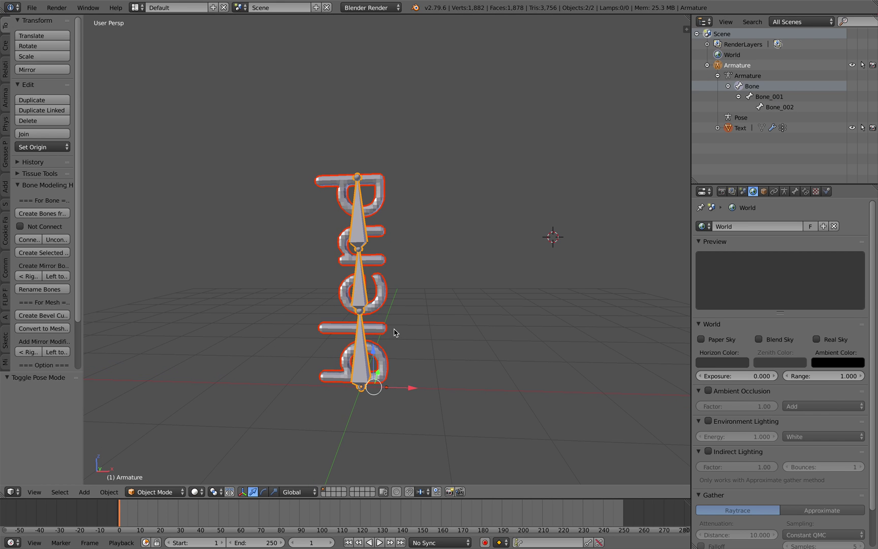
pyautogui.scroll(-1, 398, 288)
pyautogui.moveTo(383, 241); pyautogui.dragTo(379, 237, button='middle')
pyautogui.scroll(1, 403, 258)
pyautogui.hotkey('ctrl', 's')
pyautogui.click(388, 263)
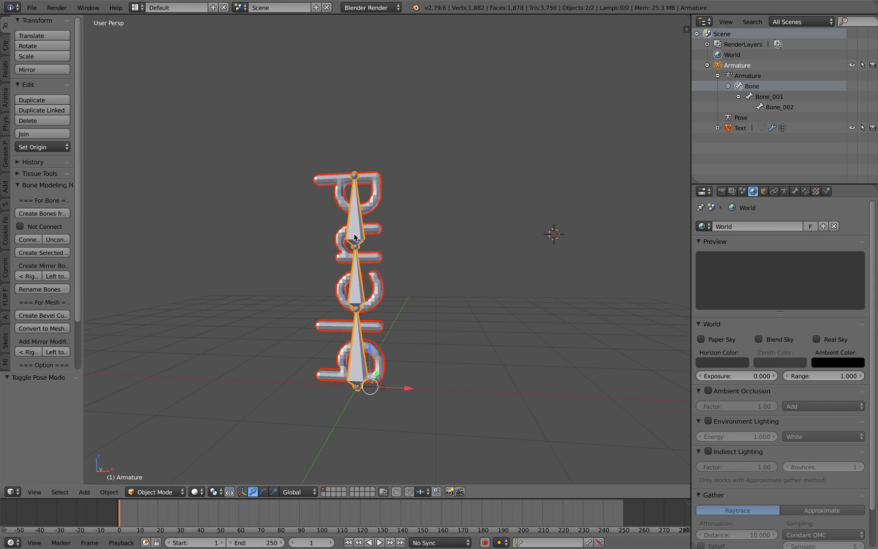
pyautogui.click(32, 7)
pyautogui.hotkey('ctrl', 's')
pyautogui.click(315, 159)
# Draw a curved grease pencil stroke from the armature's base up beside the text mesh, and save over the current file
pyautogui.moveTo(325, 175); pyautogui.dragTo(377, 243, button='middle')
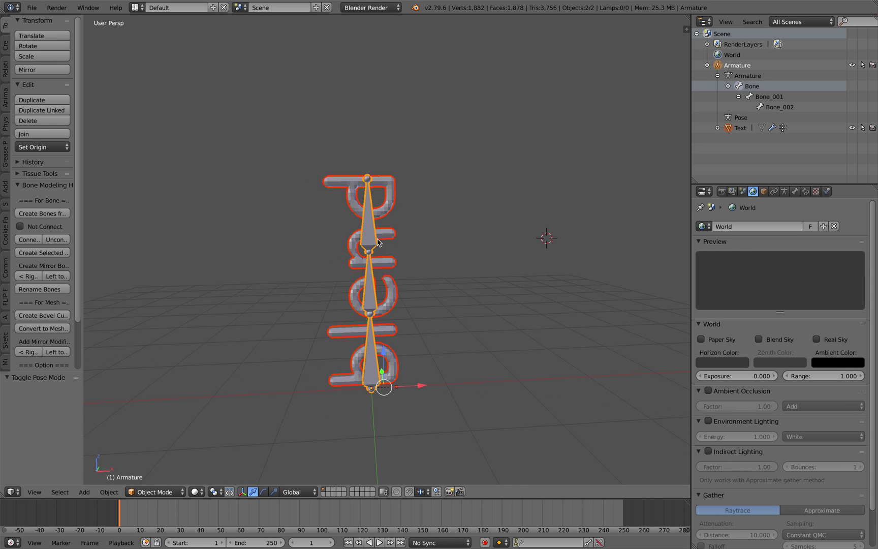
pyautogui.moveTo(453, 263); pyautogui.dragTo(358, 357, button='middle')
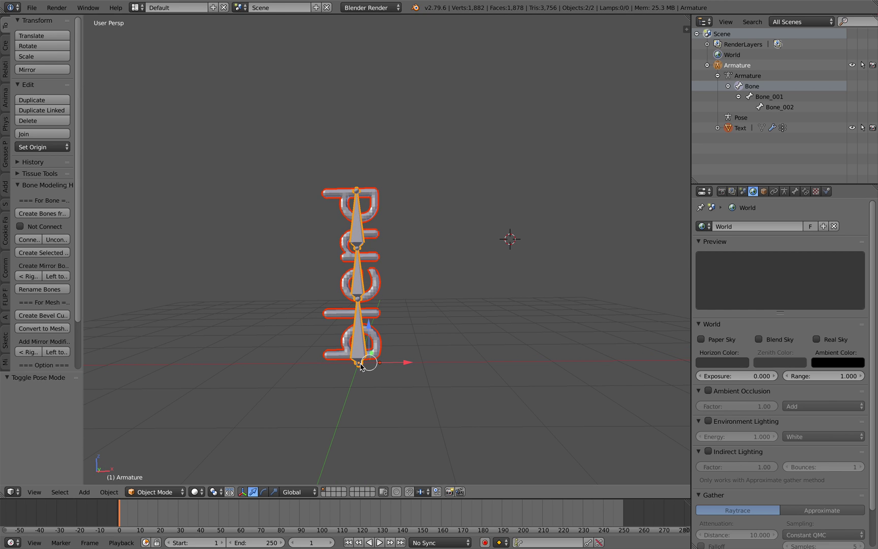
pyautogui.moveTo(308, 401); pyautogui.dragTo(298, 382, button='middle')
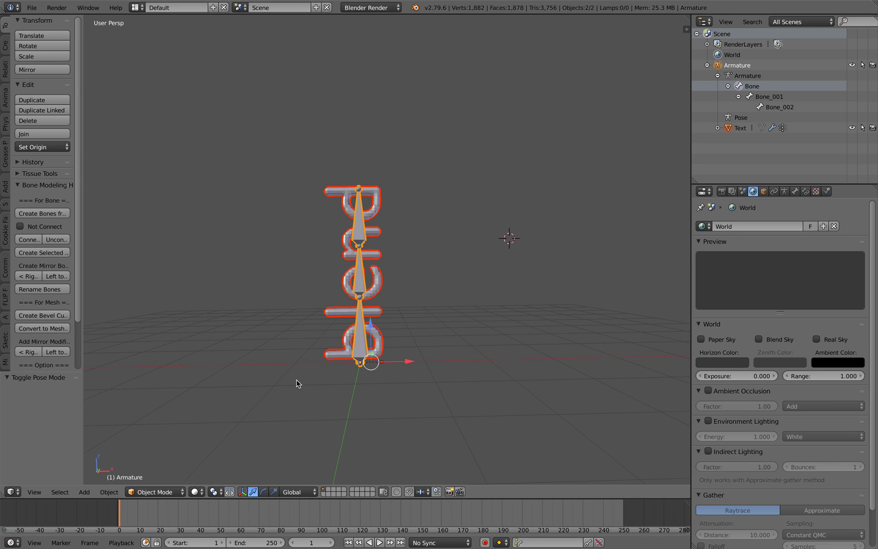
pyautogui.click(34, 493)
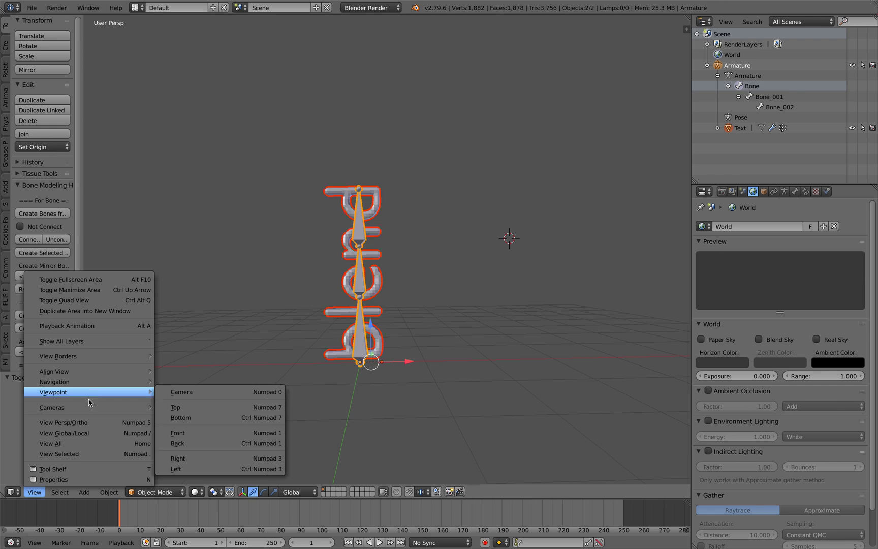
pyautogui.click(96, 444)
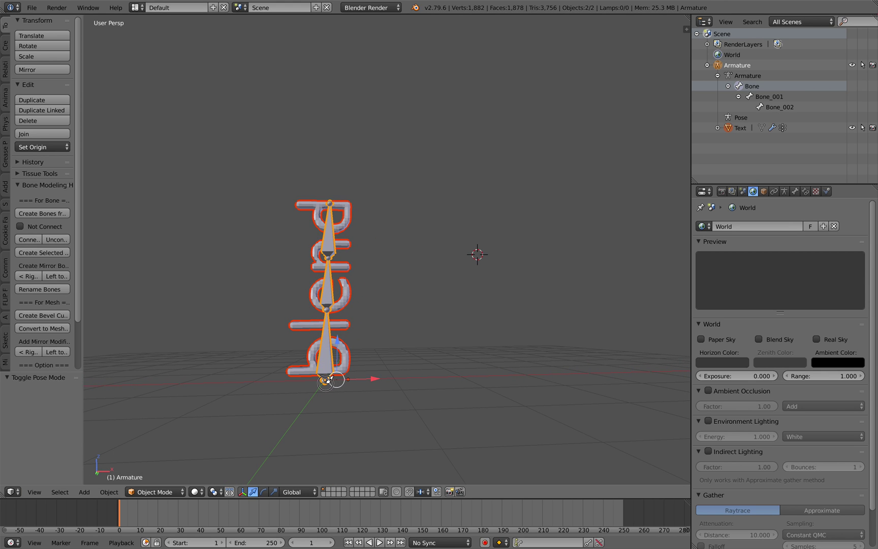
pyautogui.moveTo(325, 381); pyautogui.dragTo(324, 354)
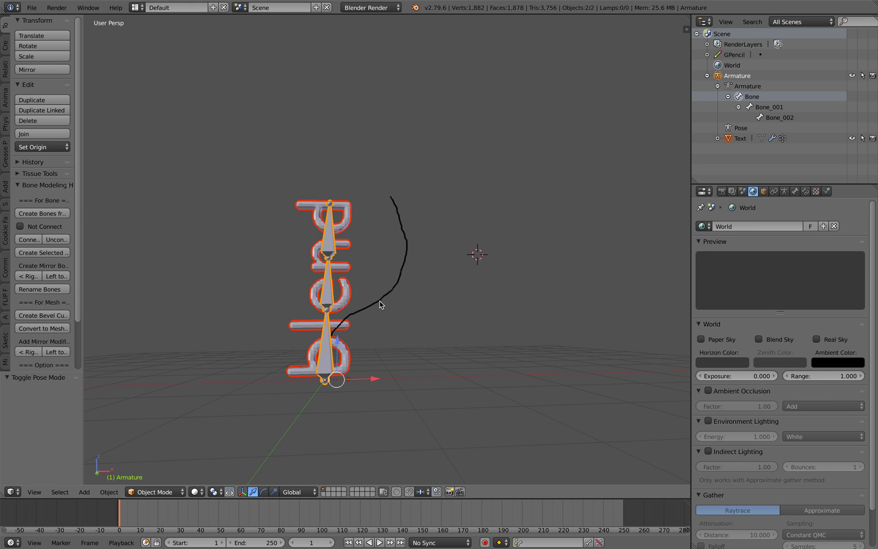
pyautogui.hotkey('ctrl', 's')
pyautogui.click(392, 219)
# Switch to the Compositing layout, create a new Sverchok node tree, and merge the image editor area into the 3D viewport
pyautogui.click(136, 7)
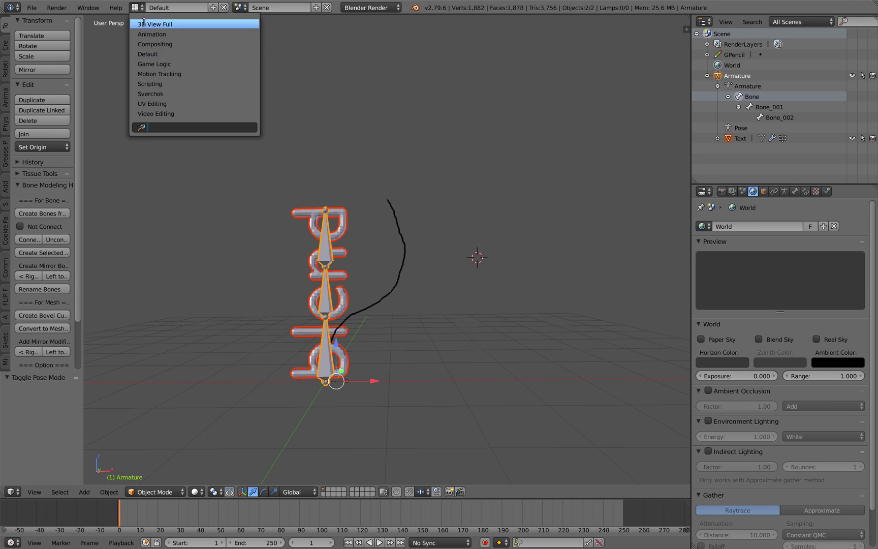
pyautogui.click(155, 51)
pyautogui.click(136, 322)
pyautogui.click(223, 322)
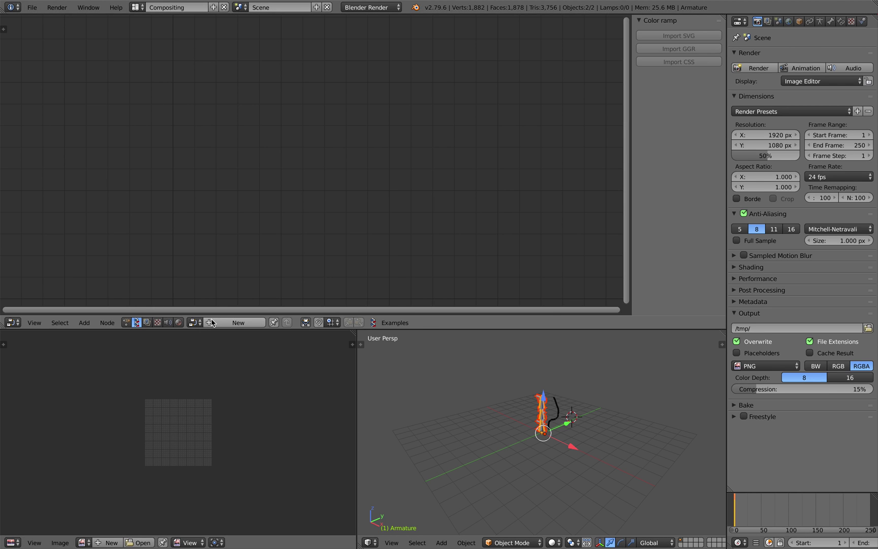
pyautogui.moveTo(356, 334); pyautogui.dragTo(354, 359)
pyautogui.scroll(3, 355, 387)
pyautogui.moveTo(310, 422); pyautogui.dragTo(356, 387, button='middle')
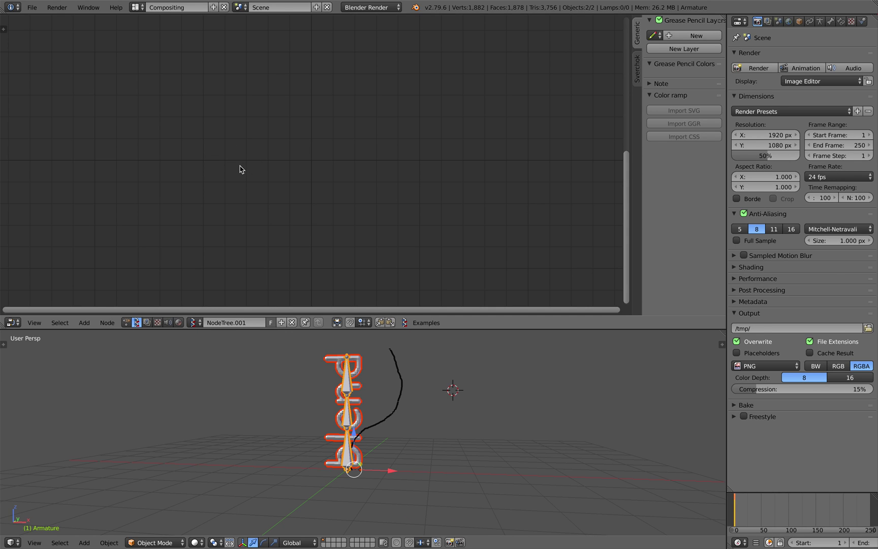
# Insert the gp node setup and set its Object ID Selector to GPencil with the layer GP_Layer
pyautogui.hotkey('alt', 'space')
pyautogui.write('gp')
pyautogui.press('Return')
pyautogui.scroll(-4, 296, 158)
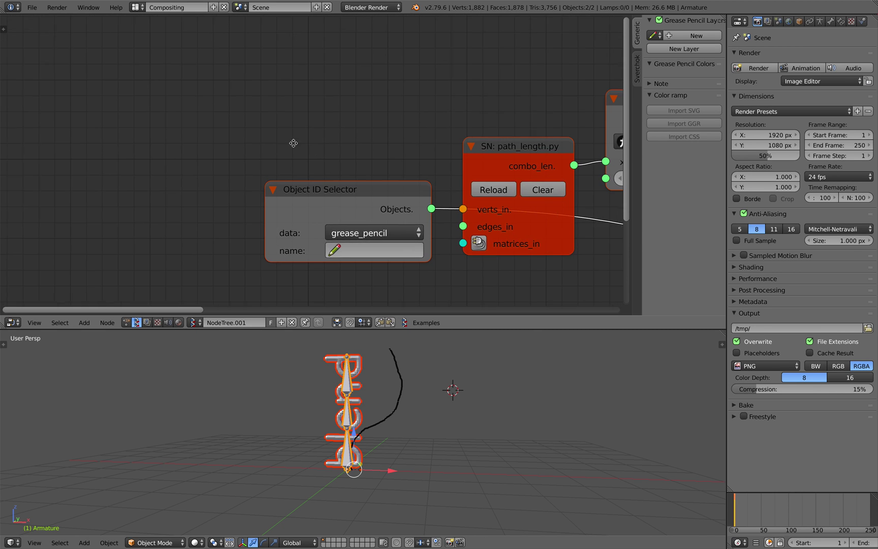
pyautogui.moveTo(293, 144); pyautogui.dragTo(122, 116, button='middle')
pyautogui.click(205, 227)
pyautogui.click(204, 244)
pyautogui.click(191, 242)
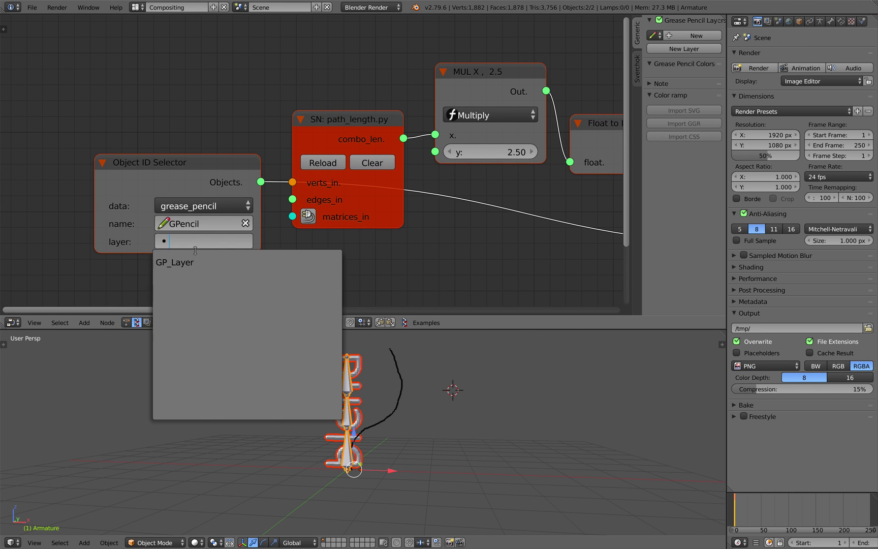
pyautogui.click(203, 257)
# Add a Frame info node, feed its Current Frame into the Object ID Selector set to active frame, and save the file
pyautogui.scroll(-2, 213, 206)
pyautogui.hotkey('shift', 'a')
pyautogui.click(87, 184)
pyautogui.write('fra')
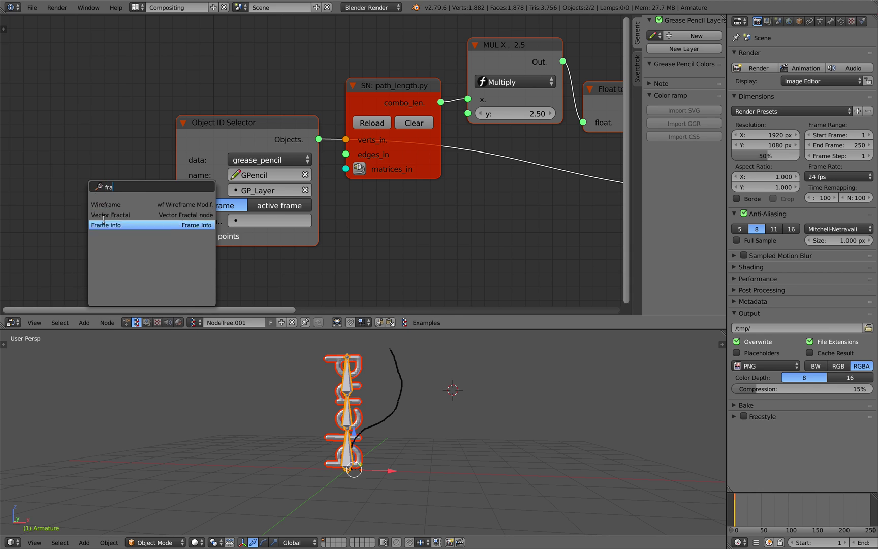
pyautogui.click(102, 222)
pyautogui.click(69, 206)
pyautogui.click(125, 198)
pyautogui.moveTo(146, 209)
pyautogui.mouseDown()
pyautogui.moveTo(178, 222)
pyautogui.moveTo(177, 237)
pyautogui.mouseUp()
pyautogui.click(272, 206)
pyautogui.moveTo(327, 350); pyautogui.dragTo(321, 373, button='middle')
pyautogui.hotkey('ctrl', 's')
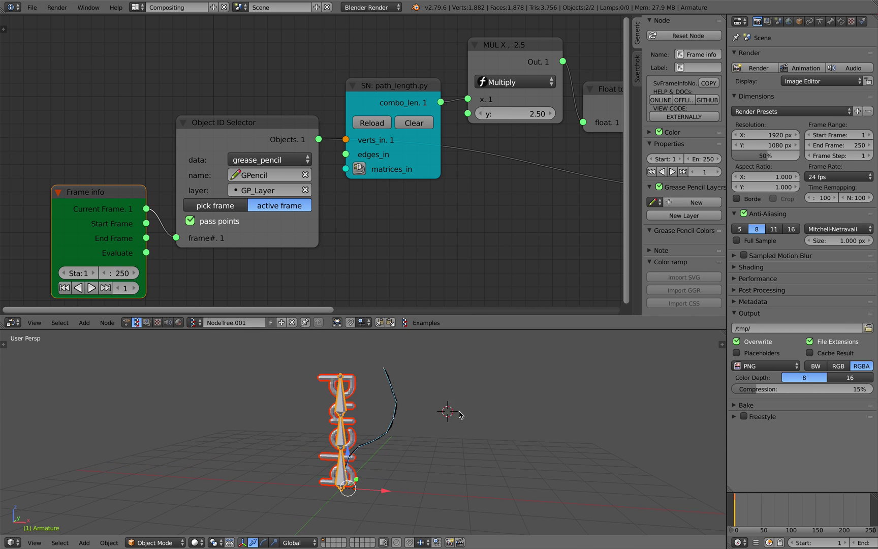
pyautogui.click(460, 415)
# Move the Viewer Draw node up and away from the UV Connection node to make room
pyautogui.scroll(1, 464, 409)
pyautogui.moveTo(429, 163); pyautogui.dragTo(269, 171, button='middle')
pyautogui.scroll(-4, 303, 178)
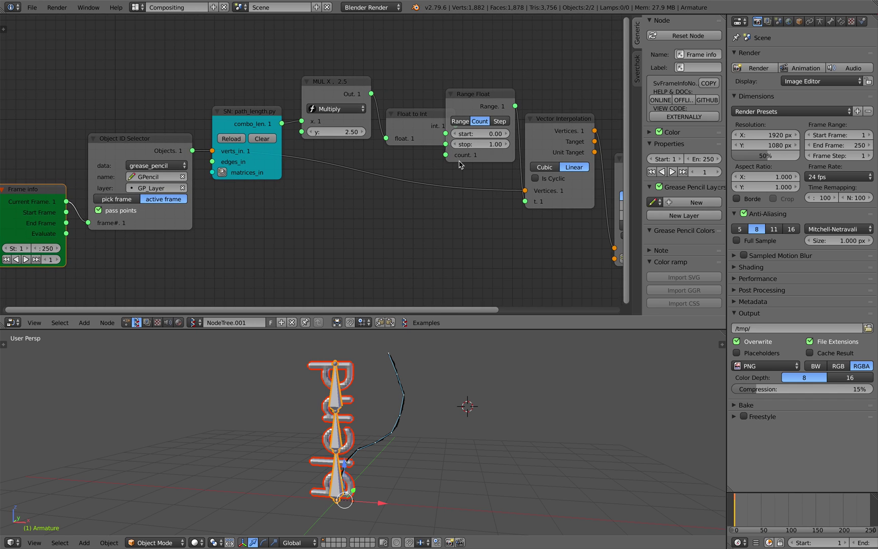
pyautogui.moveTo(457, 161); pyautogui.dragTo(262, 150, button='middle')
pyautogui.moveTo(499, 181); pyautogui.dragTo(332, 166, button='middle')
pyautogui.moveTo(382, 167); pyautogui.dragTo(424, 130)
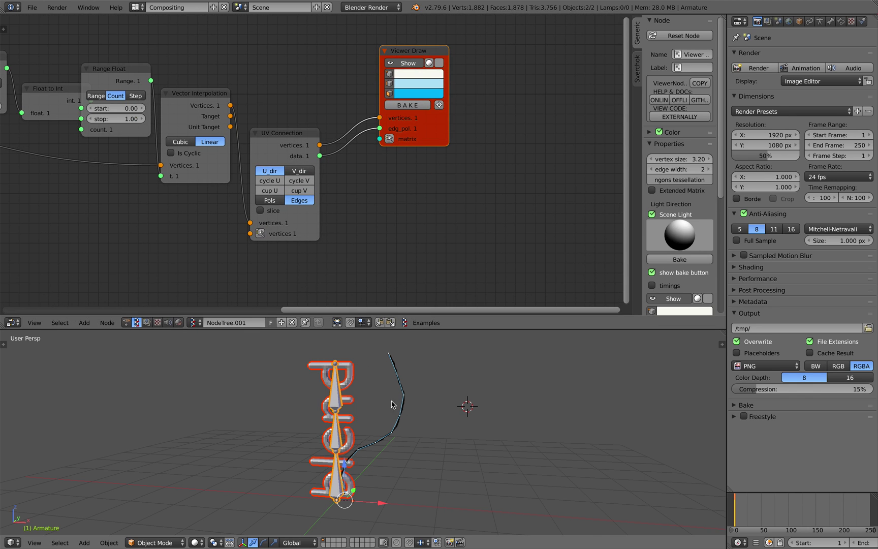
# Add a Polyline Viewer MK1 node below the Viewer Draw node and save over the current file
pyautogui.hotkey('alt', 'space')
pyautogui.write('sp')
pyautogui.press('BackSpace')
pyautogui.press('BackSpace')
pyautogui.write('pk')
pyautogui.press('BackSpace')
pyautogui.write('oly')
pyautogui.press('Return')
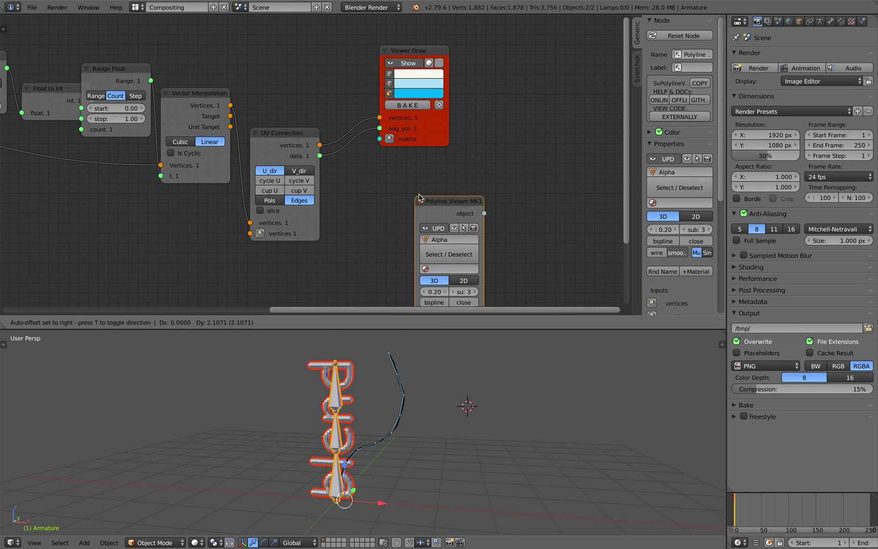
pyautogui.click(400, 158)
pyautogui.scroll(-1, 392, 168)
pyautogui.moveTo(389, 171); pyautogui.dragTo(398, 158, button='middle')
pyautogui.hotkey('ctrl', 's')
pyautogui.click(382, 161)
# Link the Vector Interpolation node's Vertices output to the Polyline Viewer's vertices input and hide the Viewer Draw display
pyautogui.moveTo(247, 97); pyautogui.dragTo(249, 98)
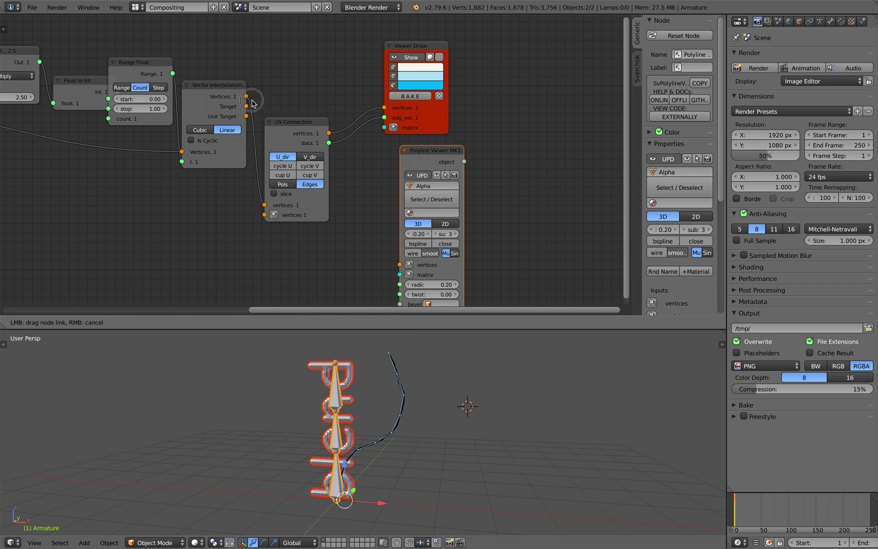
pyautogui.moveTo(287, 142); pyautogui.dragTo(386, 260)
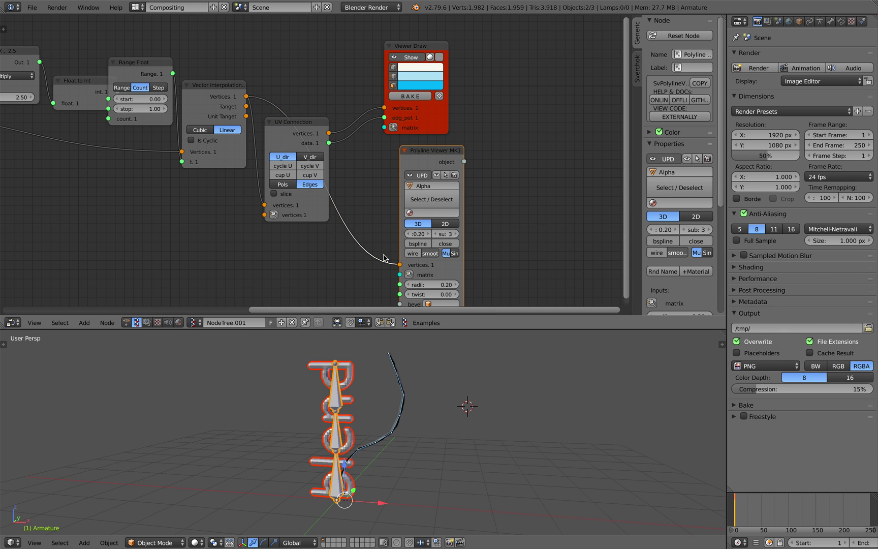
pyautogui.click(406, 57)
# Select only the armature and enlarge the 3D viewport by shrinking the node editor above it
pyautogui.rightClick(336, 424)
pyautogui.moveTo(337, 424); pyautogui.dragTo(325, 419, button='middle')
pyautogui.rightClick(325, 418)
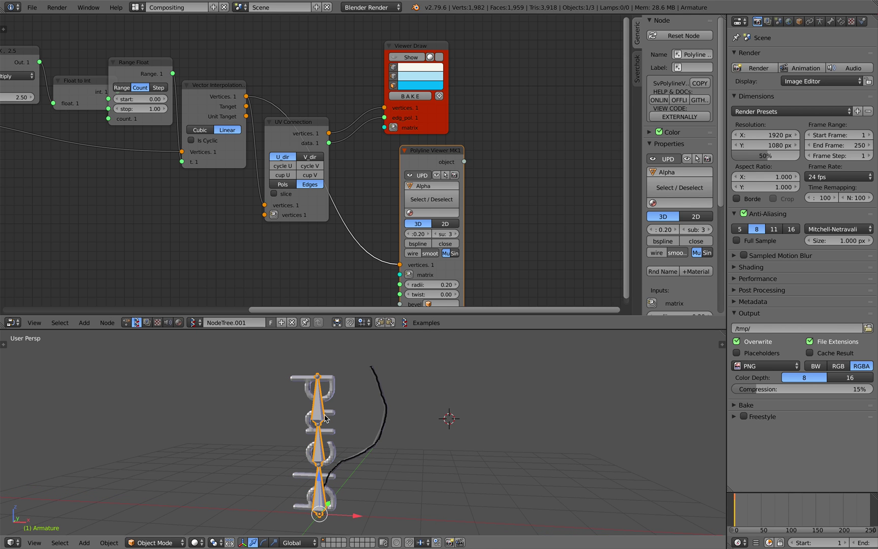
pyautogui.moveTo(427, 369); pyautogui.dragTo(424, 368, button='middle')
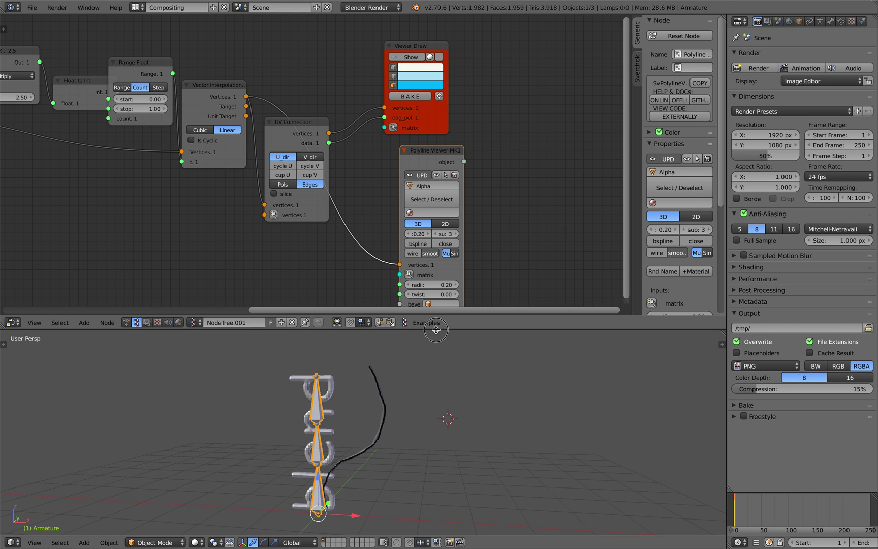
pyautogui.moveTo(429, 329); pyautogui.dragTo(429, 261)
pyautogui.scroll(-3, 397, 172)
pyautogui.scroll(2, 383, 369)
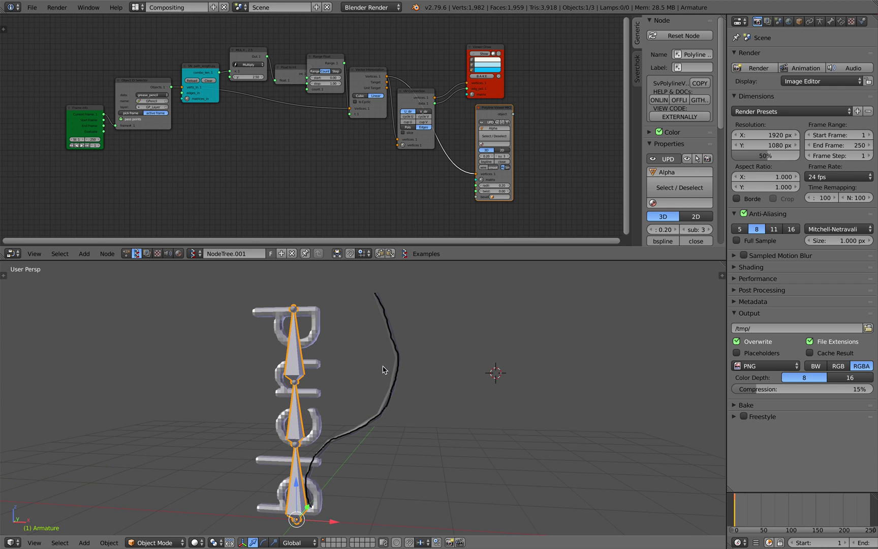
pyautogui.moveTo(297, 403); pyautogui.dragTo(308, 401, button='middle')
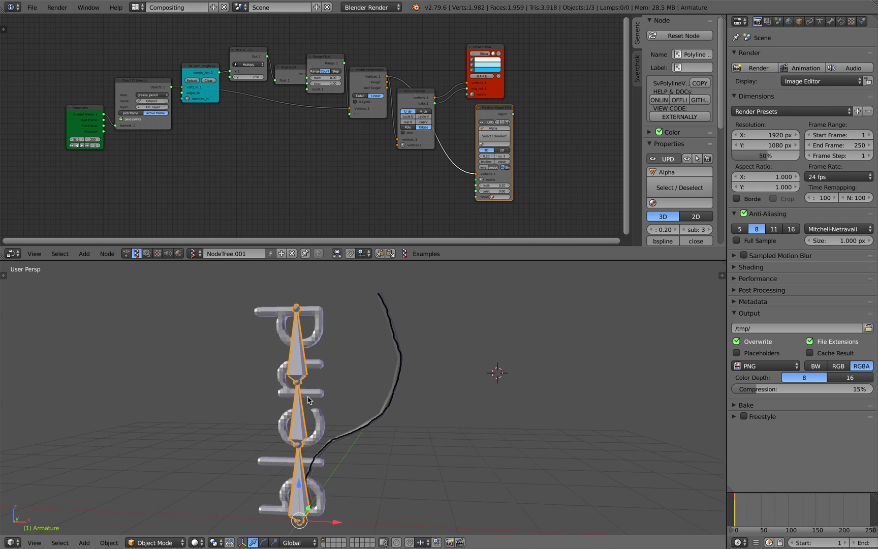
pyautogui.scroll(-2, 308, 401)
pyautogui.scroll(1, 307, 402)
# Switch the armature to Pose Mode and select its topmost bone
pyautogui.click(170, 543)
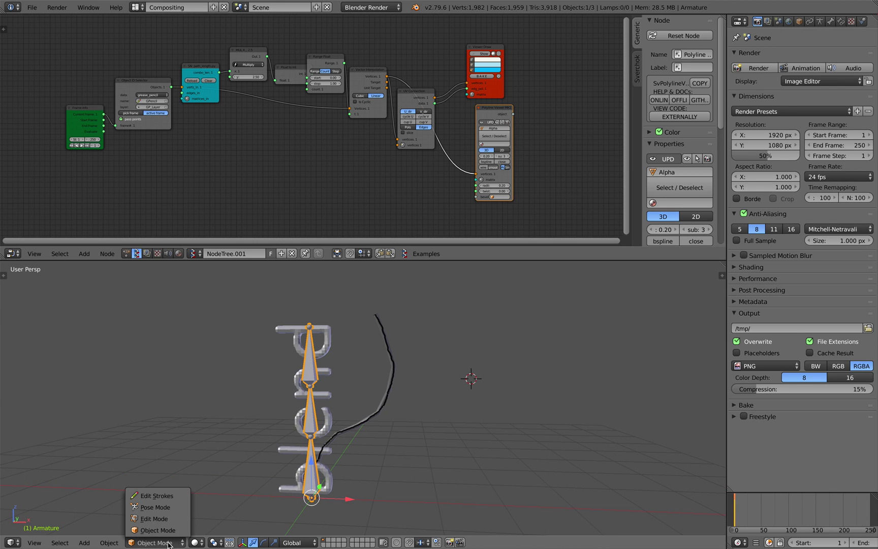
pyautogui.click(168, 507)
pyautogui.moveTo(304, 402); pyautogui.dragTo(343, 374, button='middle')
pyautogui.rightClick(309, 368)
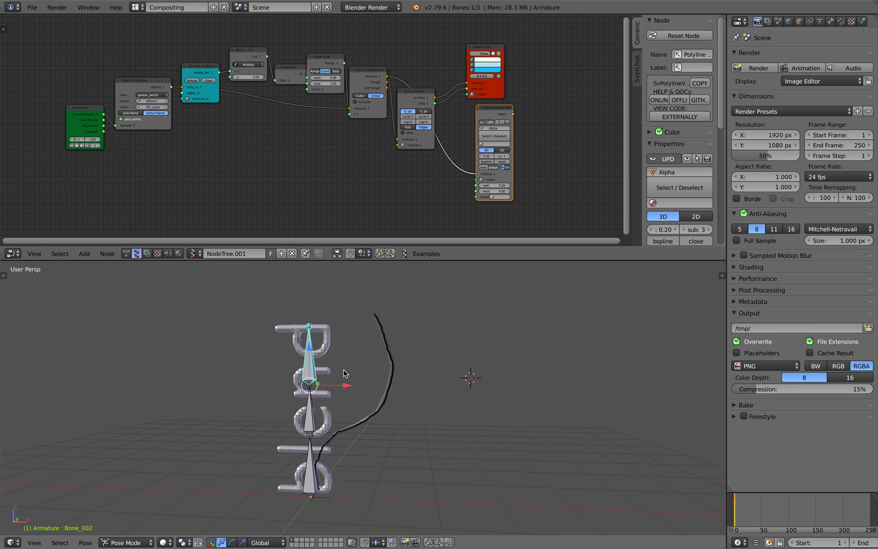
# Add a Spline IK bone constraint to the topmost bone, Bone_002
pyautogui.click(820, 21)
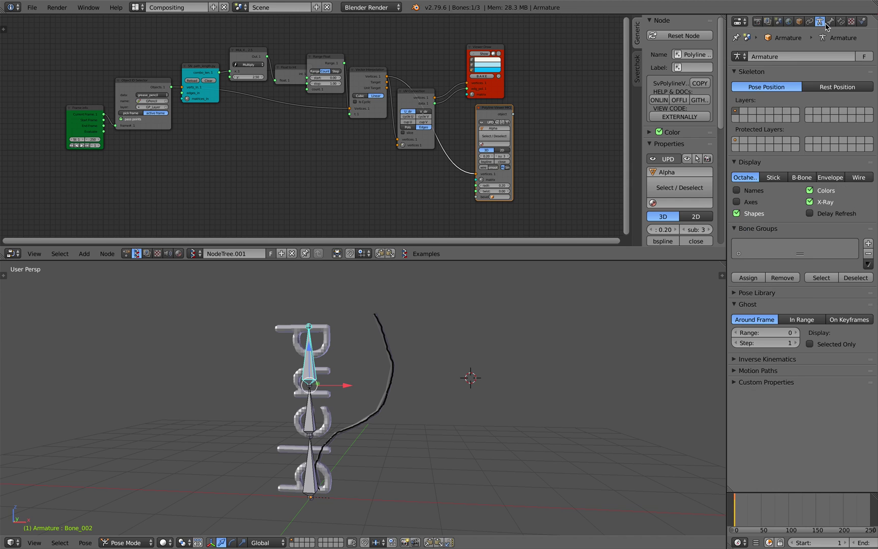
pyautogui.click(831, 21)
pyautogui.click(841, 22)
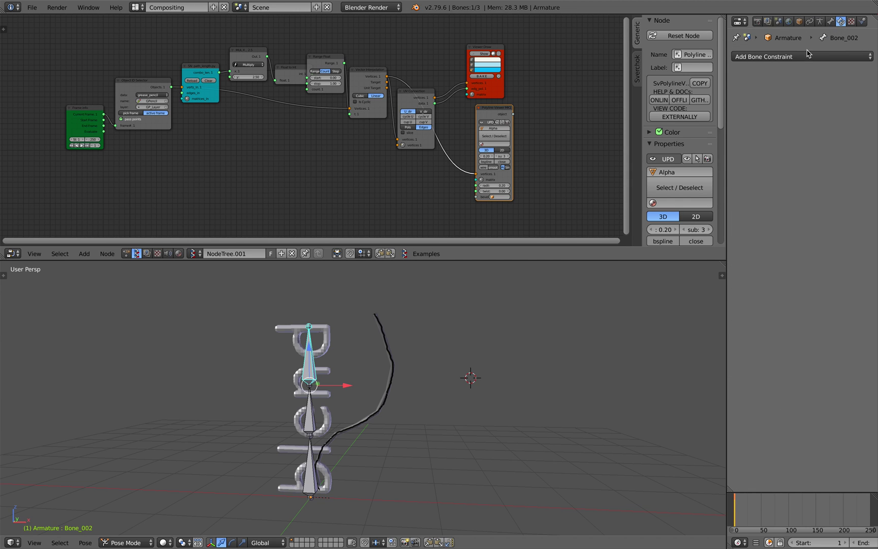
pyautogui.click(805, 57)
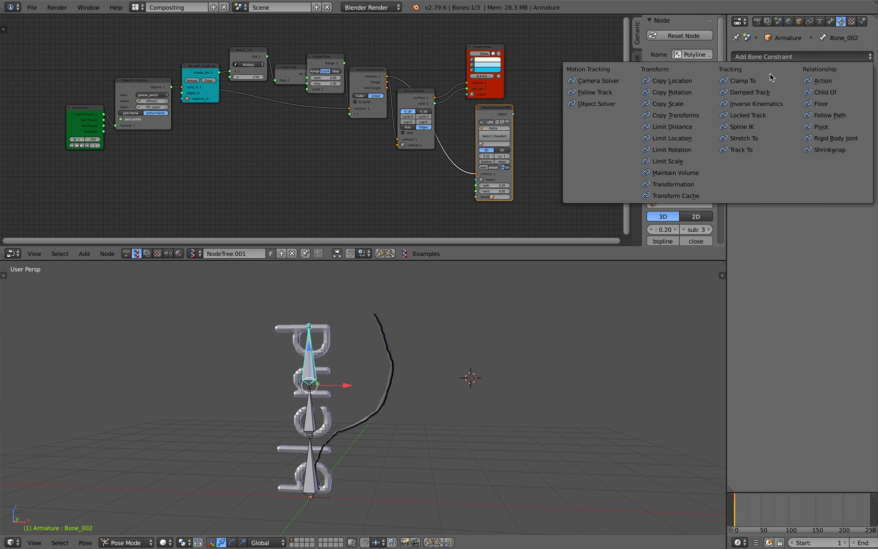
pyautogui.click(756, 127)
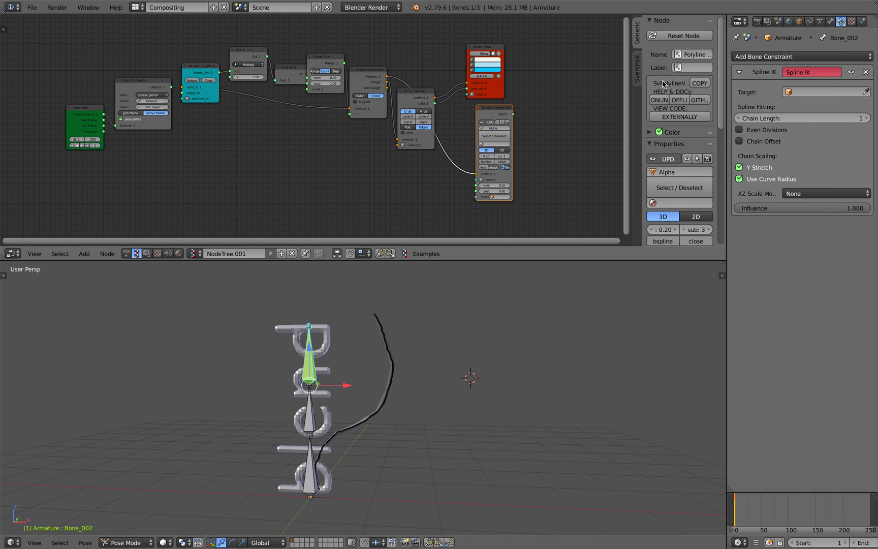
# Split the Properties editor in two, turn the upper half into an Outliner, and expand the Alpha.0000 curve entry
pyautogui.moveTo(873, 19); pyautogui.dragTo(868, 224)
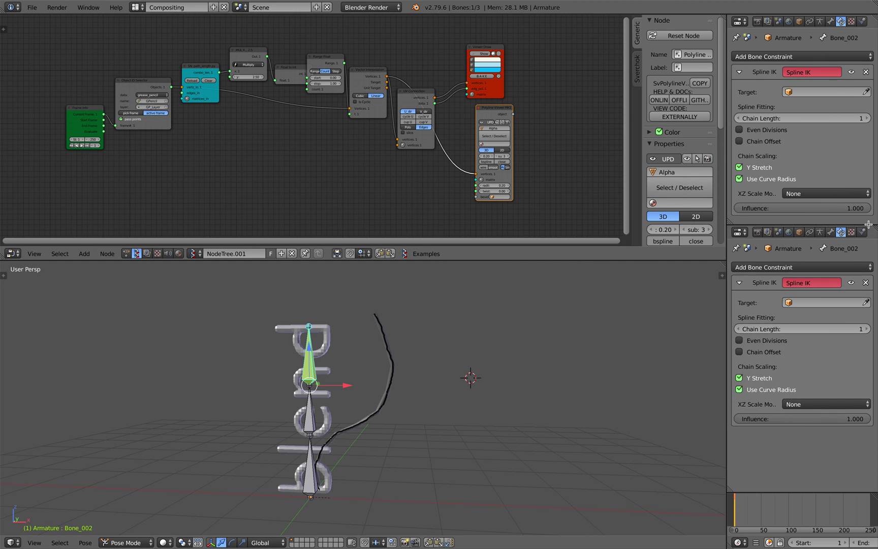
pyautogui.click(742, 22)
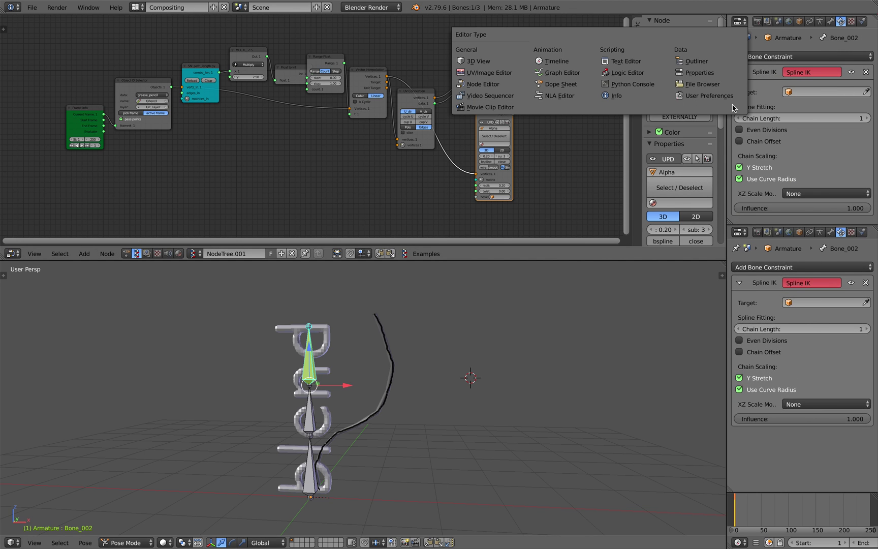
pyautogui.click(696, 61)
pyautogui.click(743, 74)
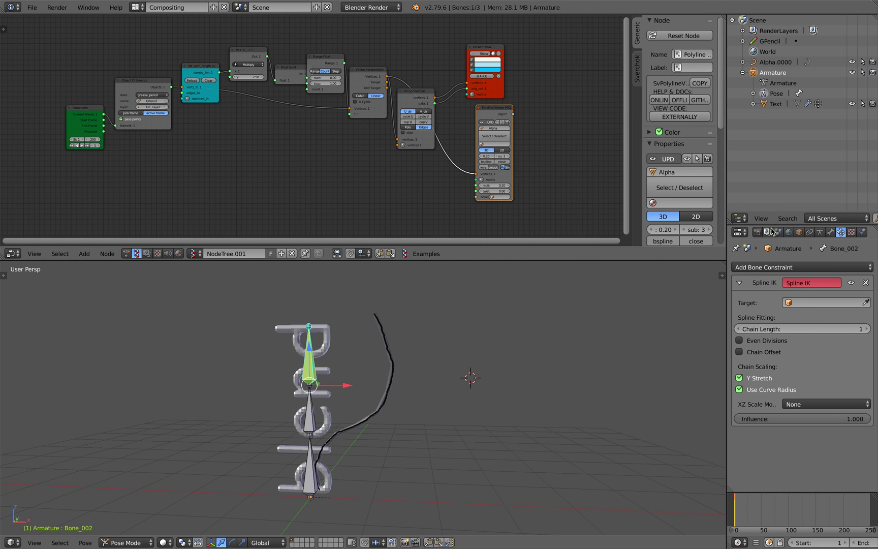
pyautogui.click(744, 62)
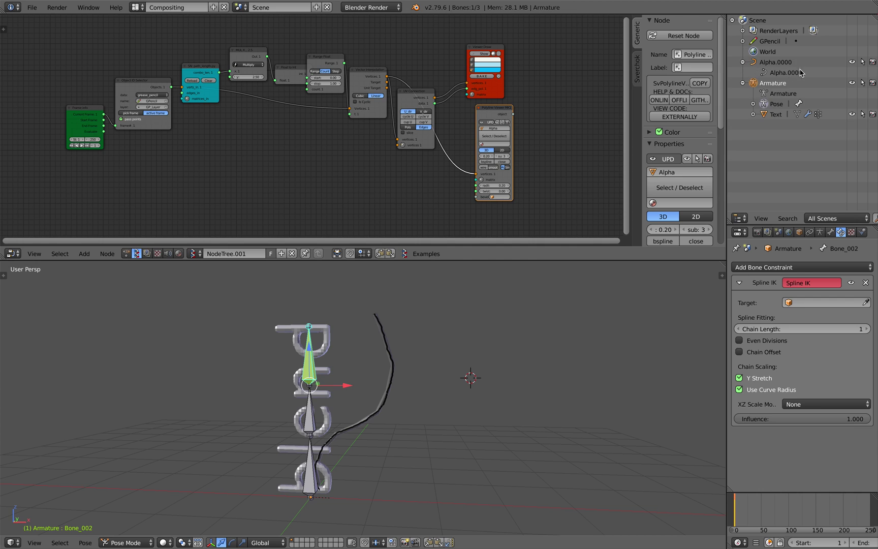
# Set the Spline IK constraint's target to Alpha.0000 and its chain length to 3
pyautogui.click(808, 303)
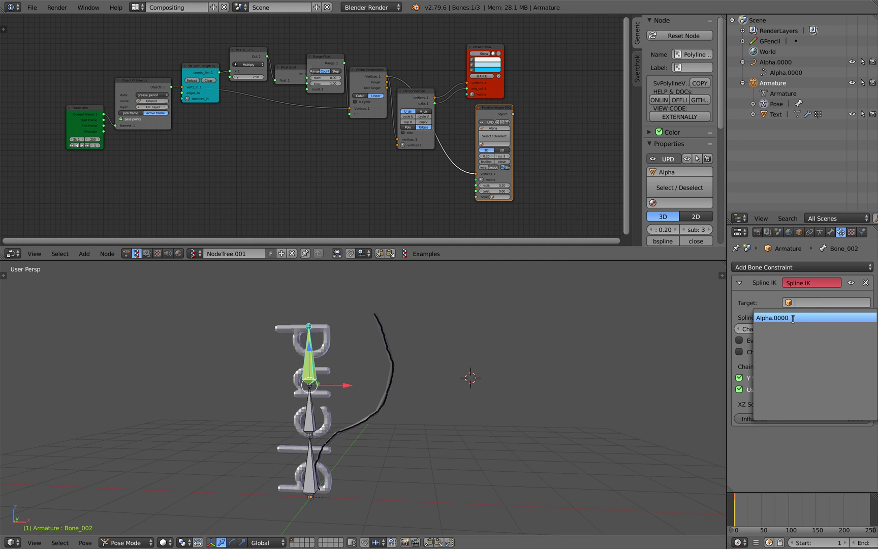
pyautogui.click(793, 315)
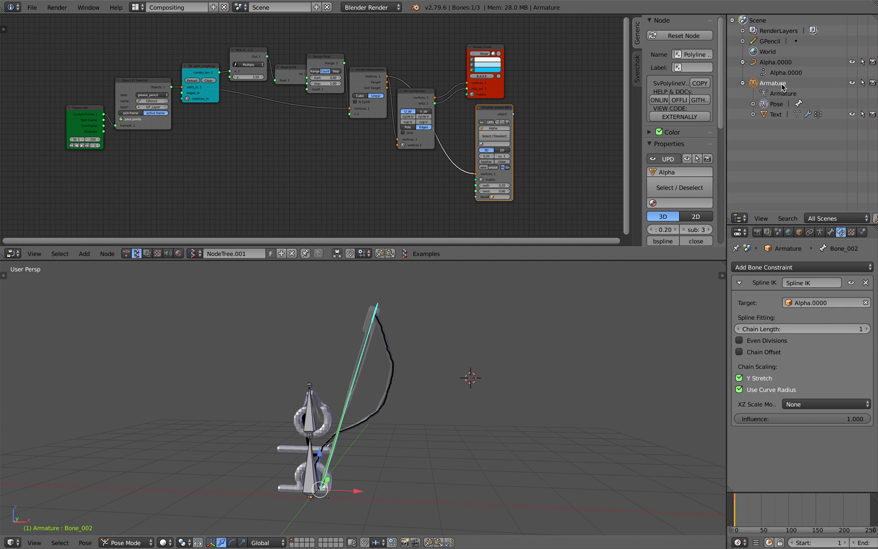
pyautogui.click(866, 329)
pyautogui.click(866, 329)
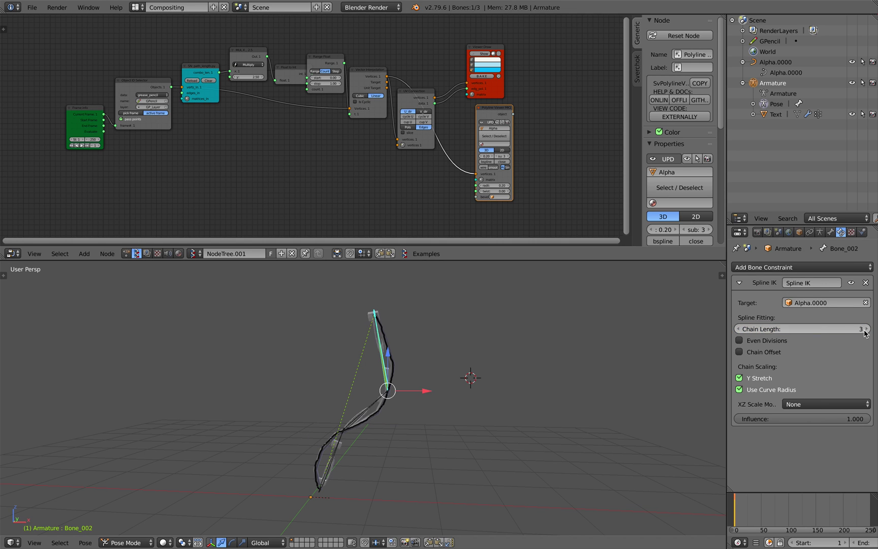
pyautogui.scroll(1, 574, 369)
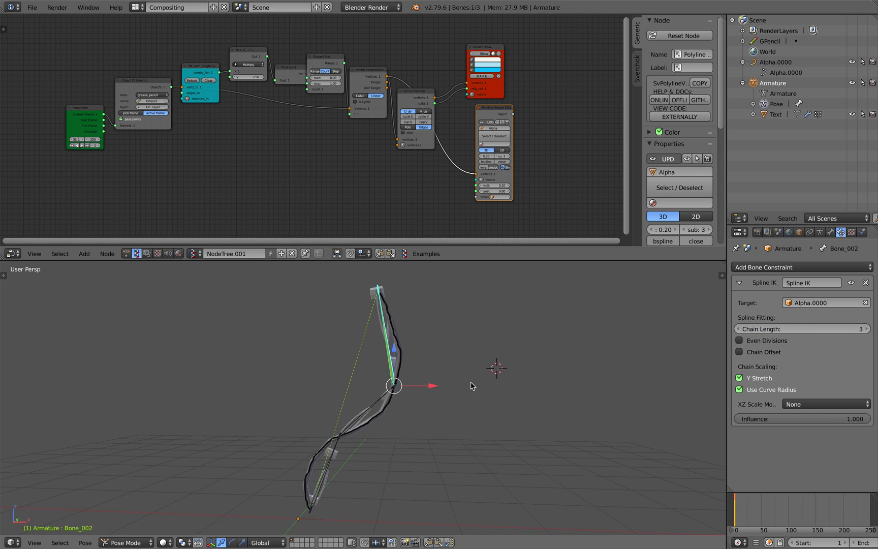
# Return the armature to Object Mode and enlarge the 3D viewport by shrinking the node editor
pyautogui.press('Tab')
pyautogui.click(373, 379)
pyautogui.hotkey('ctrl', 's')
pyautogui.moveTo(372, 380); pyautogui.dragTo(414, 379, button='middle')
pyautogui.click(370, 373)
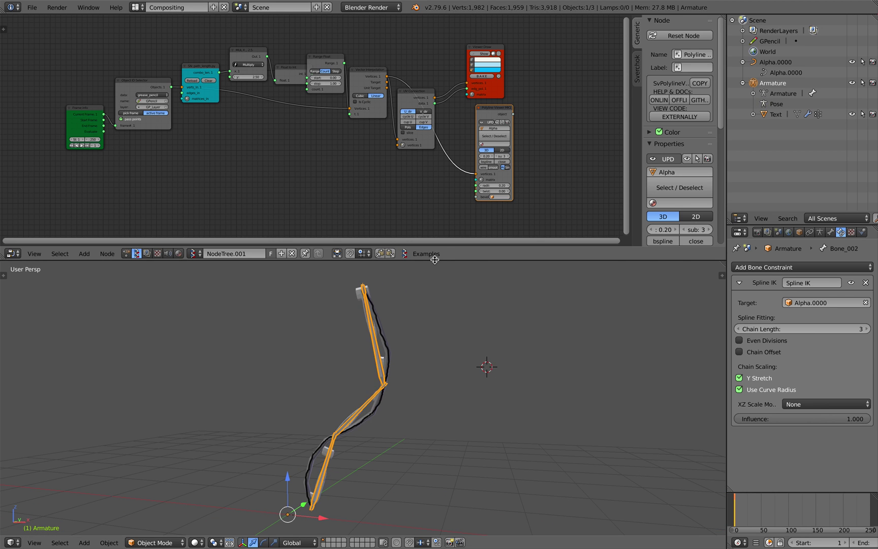
pyautogui.moveTo(435, 260); pyautogui.dragTo(435, 192)
pyautogui.moveTo(441, 267); pyautogui.dragTo(434, 284, button='middle')
pyautogui.hotkey('ctrl', 's')
pyautogui.click(433, 274)
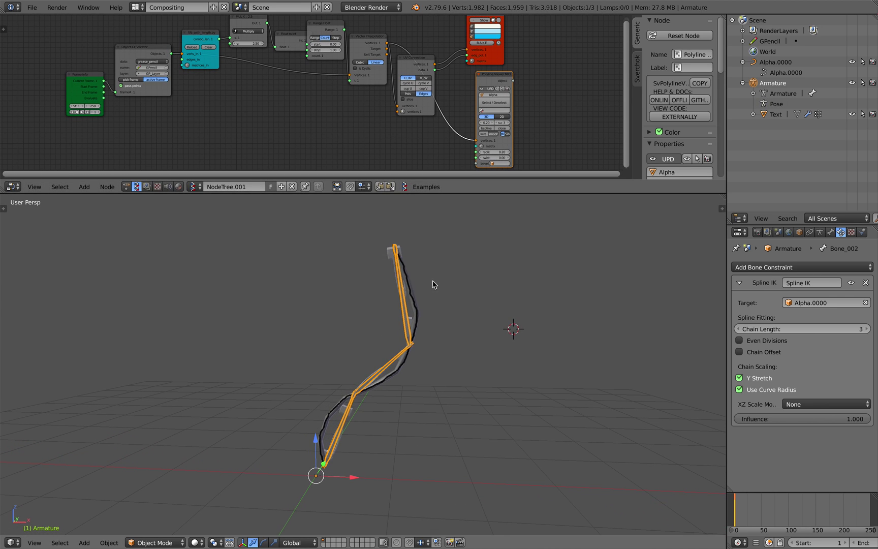
# Lower the Multiply node's y value to 0.28
pyautogui.hotkey('ctrl', 's')
pyautogui.click(387, 337)
pyautogui.moveTo(388, 337); pyautogui.dragTo(387, 387, button='middle')
pyautogui.scroll(5, 387, 400)
pyautogui.scroll(-1, 438, 322)
pyautogui.scroll(-2, 381, 357)
pyautogui.scroll(4, 186, 128)
pyautogui.moveTo(177, 100); pyautogui.dragTo(190, 144, button='middle')
pyautogui.hotkey('ctrl', 's')
pyautogui.click(183, 131)
pyautogui.moveTo(236, 71)
pyautogui.mouseDown()
pyautogui.moveTo(203, 71)
pyautogui.moveTo(223, 71)
pyautogui.mouseUp()
pyautogui.moveTo(426, 298); pyautogui.dragTo(406, 304, button='middle')
pyautogui.hotkey('ctrl', 's')
pyautogui.click(417, 301)
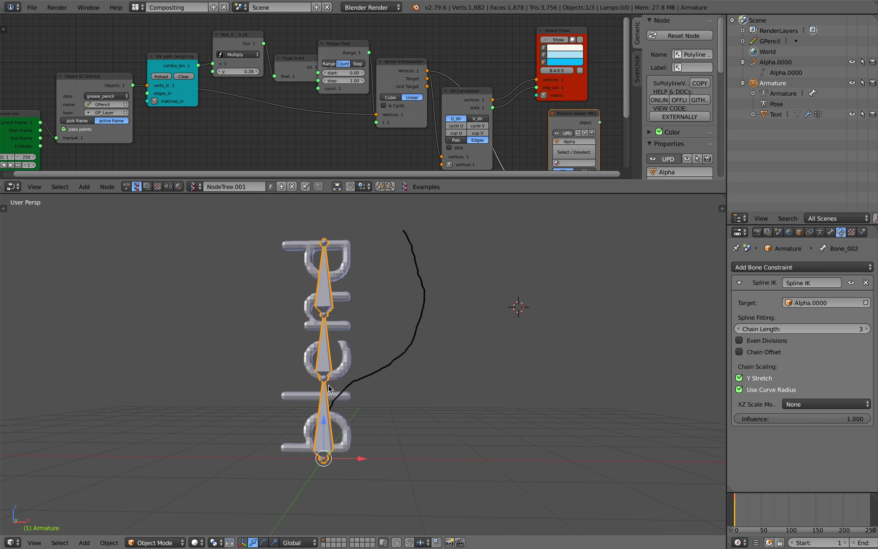
# Save the scene on the Desktop as text_spline_anim_002.blend
pyautogui.click(32, 8)
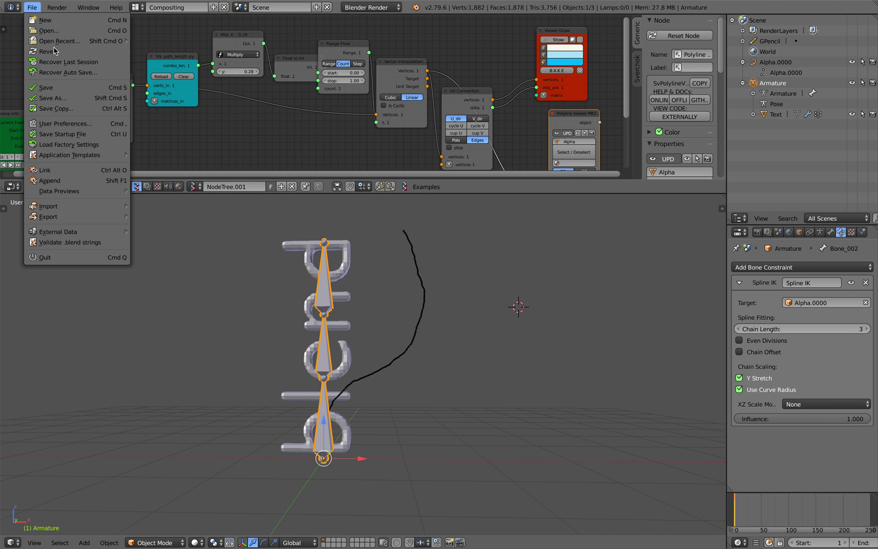
pyautogui.click(46, 96)
pyautogui.click(807, 46)
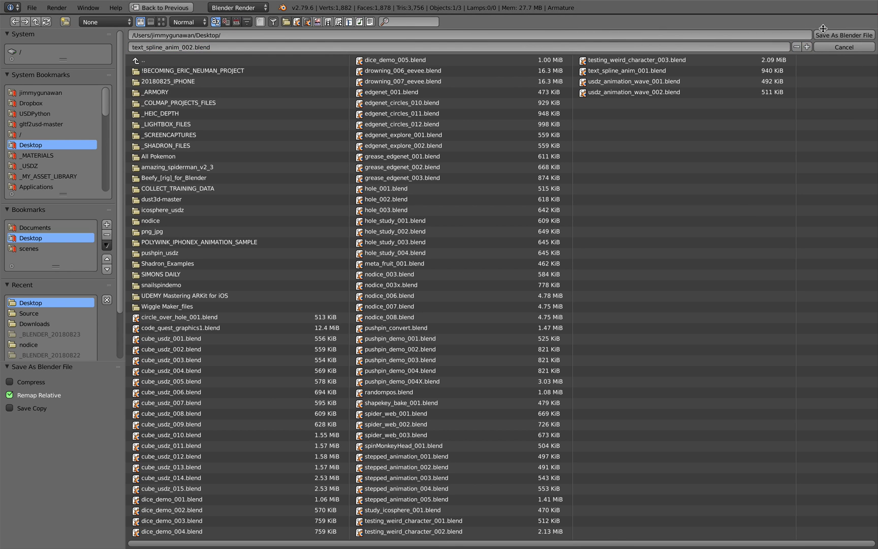
pyautogui.click(844, 34)
pyautogui.hotkey('ctrl', 's')
pyautogui.click(422, 379)
pyautogui.moveTo(421, 378); pyautogui.dragTo(357, 451, button='middle')
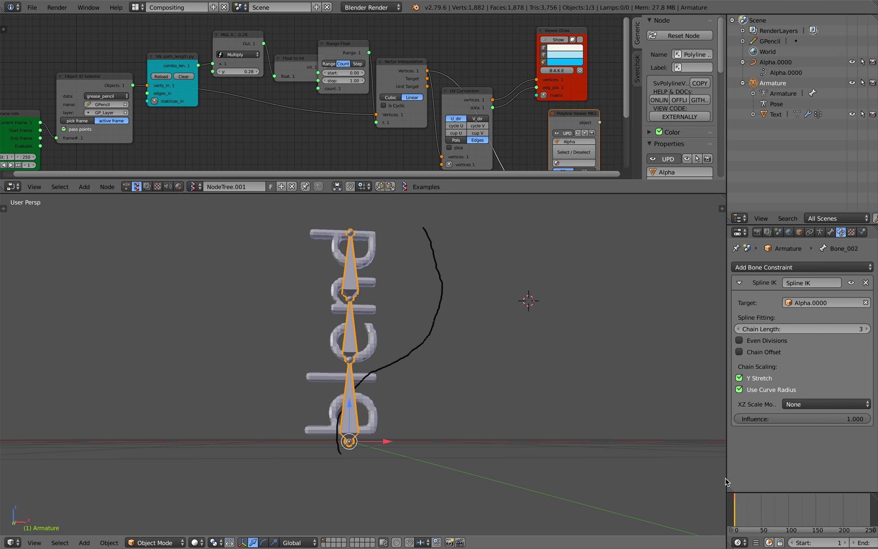
# Widen the Outliner, Properties and timeline column, and draw a short grease pencil stroke near the text's base on frame 20
pyautogui.moveTo(726, 477); pyautogui.dragTo(604, 476)
pyautogui.click(631, 509)
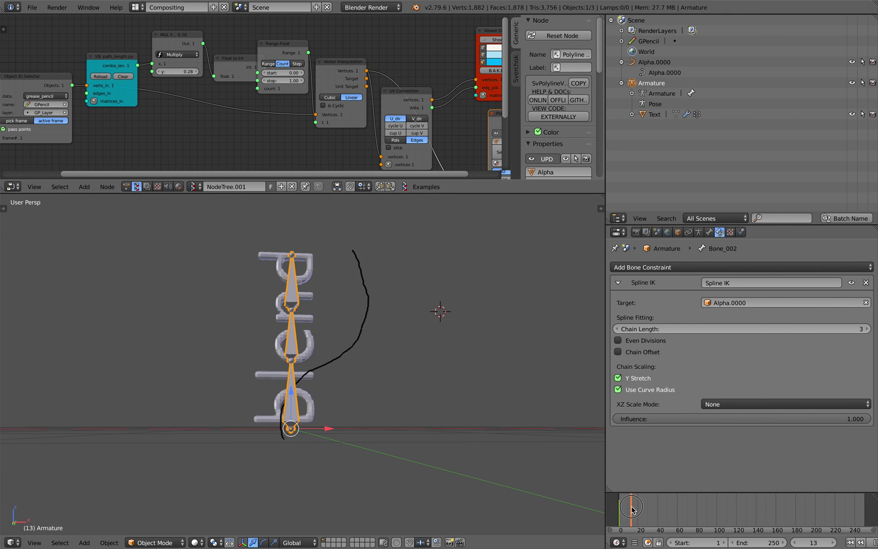
pyautogui.keyDown('shift'); pyautogui.moveTo(330, 417); pyautogui.dragTo(337, 421, button='middle'); pyautogui.keyUp('shift')
pyautogui.moveTo(298, 434); pyautogui.dragTo(269, 414)
pyautogui.moveTo(639, 509)
pyautogui.mouseDown()
pyautogui.moveTo(653, 508)
pyautogui.moveTo(616, 509)
pyautogui.moveTo(645, 508)
pyautogui.moveTo(619, 506)
pyautogui.moveTo(638, 506)
pyautogui.mouseUp()
pyautogui.moveTo(399, 444); pyautogui.dragTo(382, 448, button='middle')
pyautogui.moveTo(272, 431); pyautogui.dragTo(270, 432, button='middle')
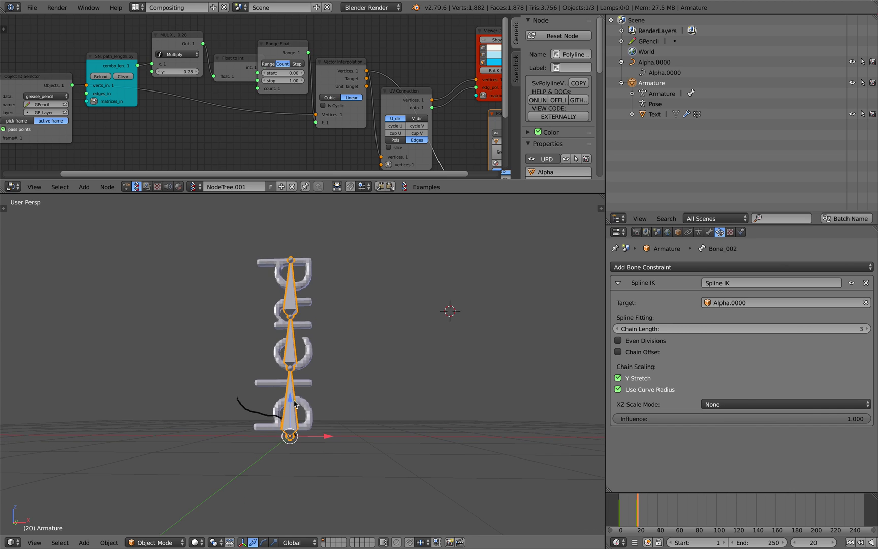
# Select the text mesh, draw grease pencil strokes on frame 38 and about frame 46, and go to frame 67
pyautogui.rightClick(300, 384)
pyautogui.moveTo(631, 510)
pyautogui.mouseDown()
pyautogui.moveTo(642, 508)
pyautogui.moveTo(621, 508)
pyautogui.moveTo(649, 506)
pyautogui.mouseUp()
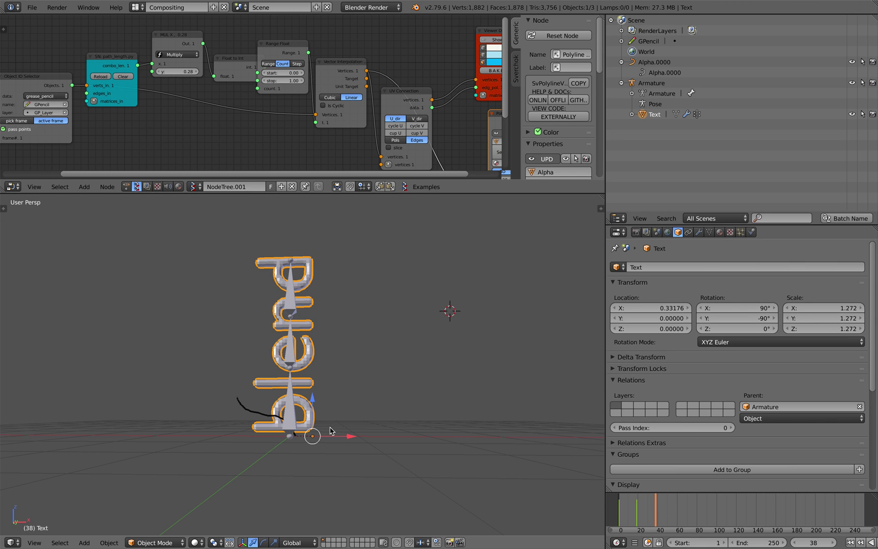
pyautogui.moveTo(655, 510); pyautogui.dragTo(666, 511)
pyautogui.press('d')
pyautogui.moveTo(408, 382); pyautogui.dragTo(407, 356)
pyautogui.click(684, 517)
# Examine the node chain from the Object ID Selector's frame options through to the Polyline Viewer
pyautogui.moveTo(107, 132); pyautogui.dragTo(179, 122, button='middle')
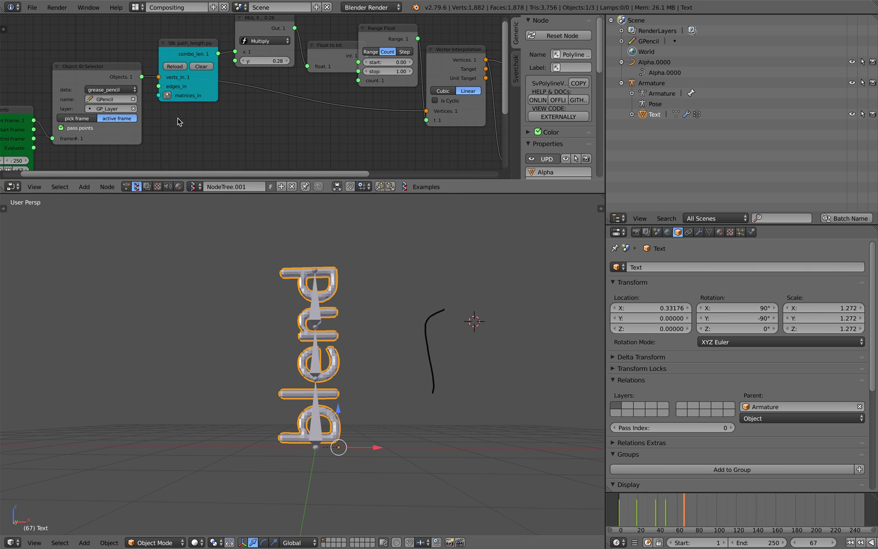
pyautogui.scroll(-1, 177, 122)
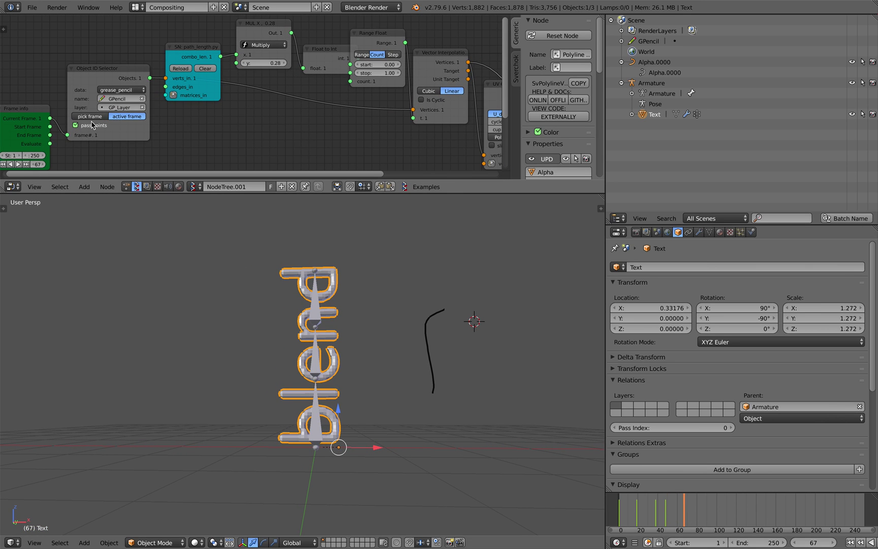
pyautogui.moveTo(98, 124); pyautogui.dragTo(106, 116, button='middle')
pyautogui.click(106, 117)
pyautogui.click(104, 118)
pyautogui.moveTo(169, 121); pyautogui.dragTo(158, 119, button='middle')
pyautogui.moveTo(461, 136); pyautogui.dragTo(186, 124, button='middle')
pyautogui.moveTo(340, 96); pyautogui.dragTo(328, 105)
pyautogui.moveTo(327, 104); pyautogui.dragTo(325, 97, button='middle')
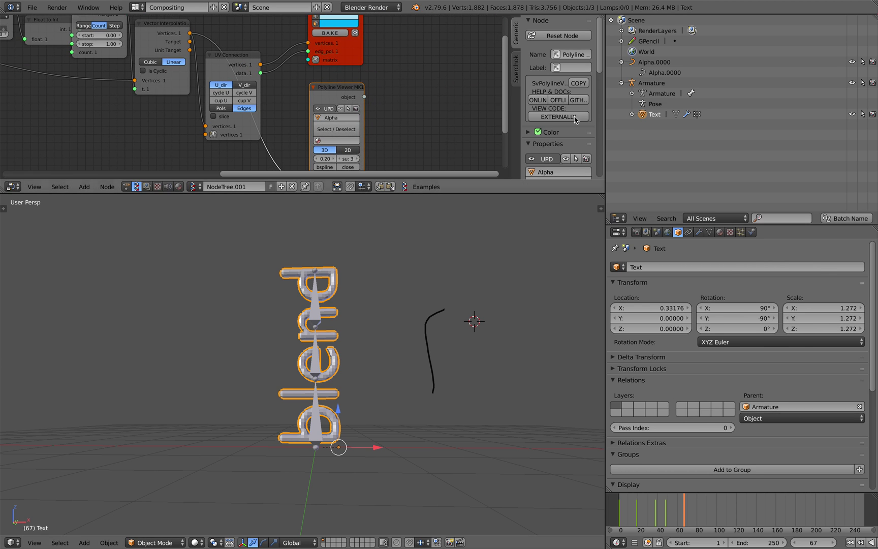
# Put the Alpha.0000 curve into Edit Mode to show its control points beside the text
pyautogui.click(659, 73)
pyautogui.moveTo(404, 289); pyautogui.dragTo(390, 309, button='middle')
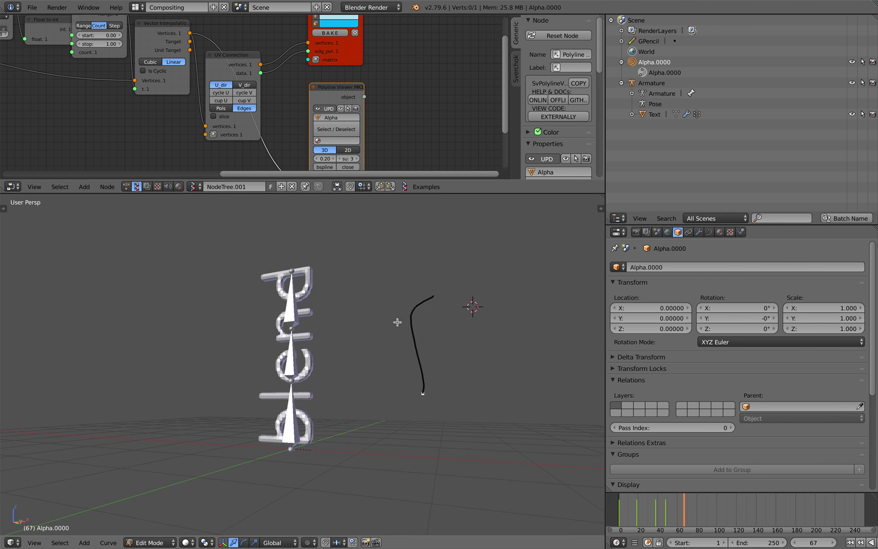
pyautogui.moveTo(424, 395); pyautogui.dragTo(375, 382, button='middle')
# Raise the Multiply node's y value to 1.47
pyautogui.moveTo(57, 48); pyautogui.dragTo(225, 81, button='middle')
pyautogui.scroll(-2, 239, 82)
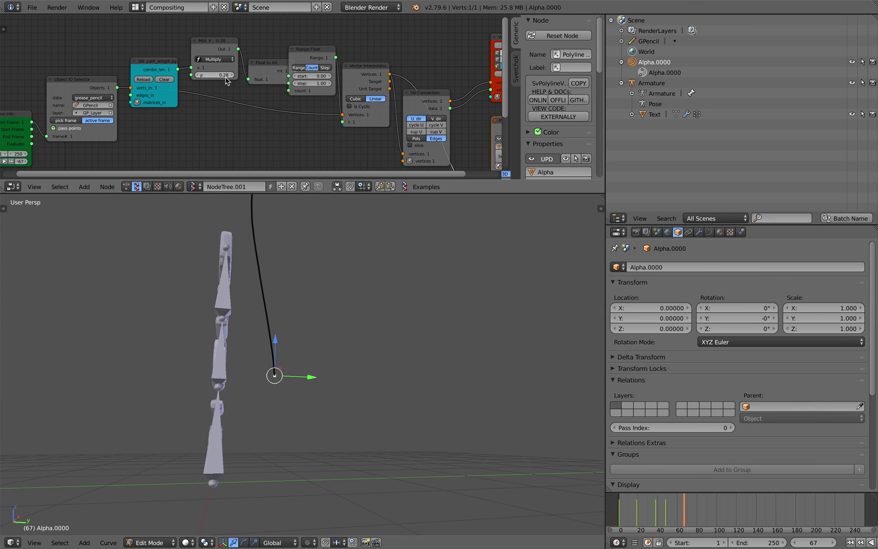
pyautogui.moveTo(213, 75); pyautogui.dragTo(242, 74)
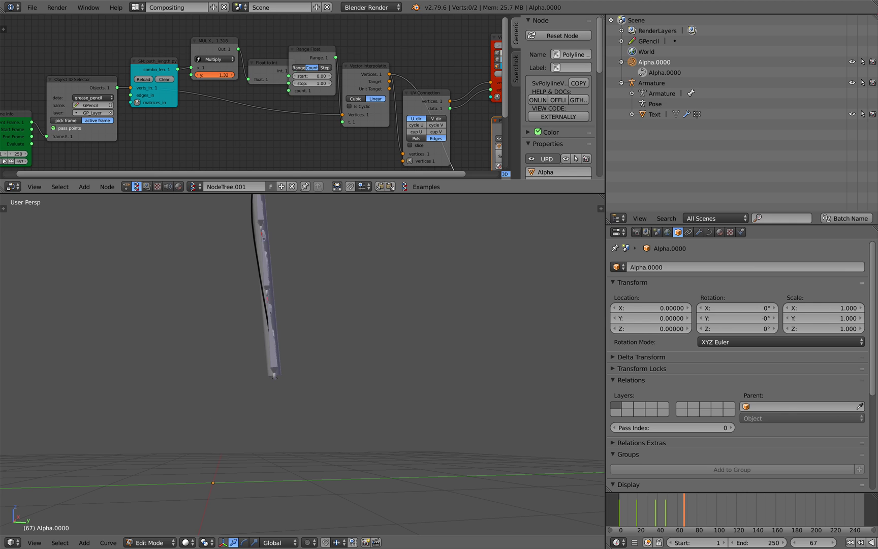
pyautogui.moveTo(382, 274); pyautogui.dragTo(401, 304, button='middle')
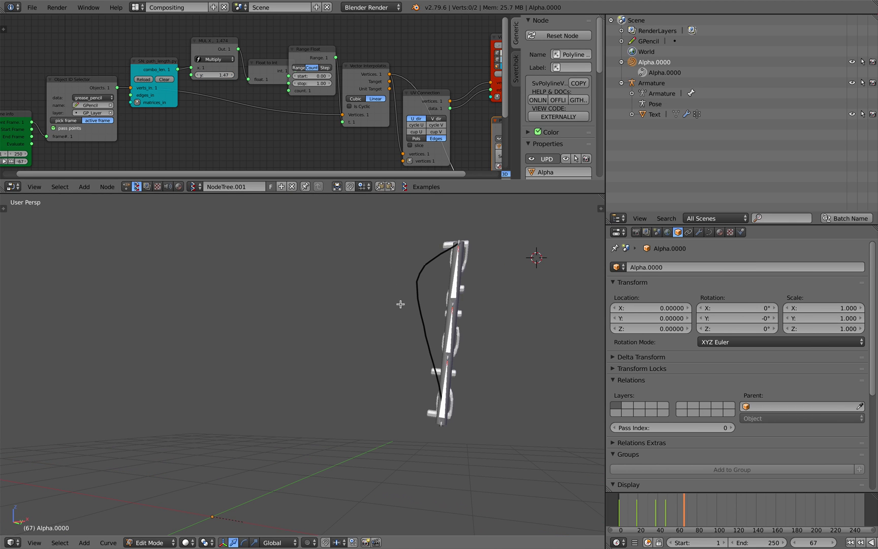
# Go to frame 50 and set the Multiply node's y value to 11.49
pyautogui.moveTo(638, 503); pyautogui.dragTo(668, 497)
pyautogui.moveTo(456, 416); pyautogui.dragTo(465, 422, button='middle')
pyautogui.scroll(-3, 447, 417)
pyautogui.scroll(2, 446, 417)
pyautogui.moveTo(223, 75); pyautogui.dragTo(269, 75)
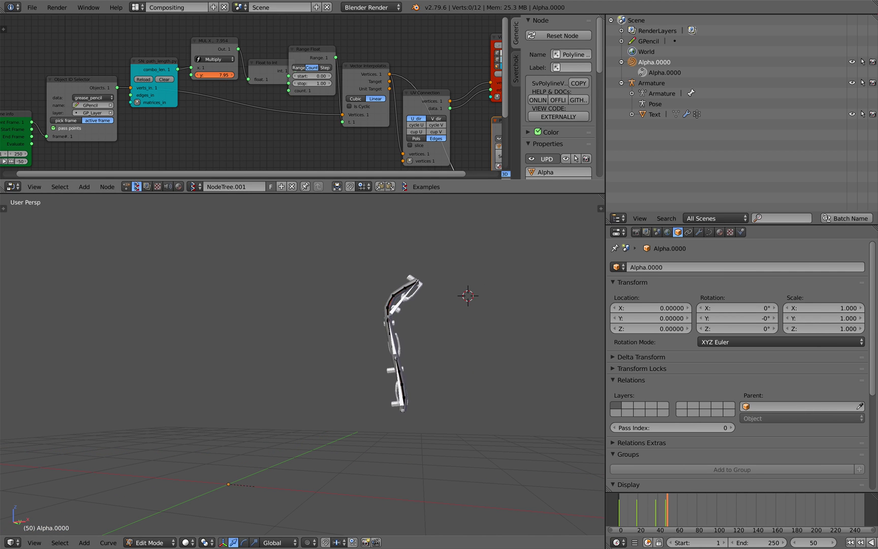
pyautogui.scroll(2, 221, 71)
pyautogui.hotkey('ctrl', 's')
pyautogui.click(225, 81)
pyautogui.keyDown('shift'); pyautogui.moveTo(356, 254); pyautogui.dragTo(317, 263, button='middle'); pyautogui.keyUp('shift')
pyautogui.moveTo(213, 72); pyautogui.dragTo(226, 72)
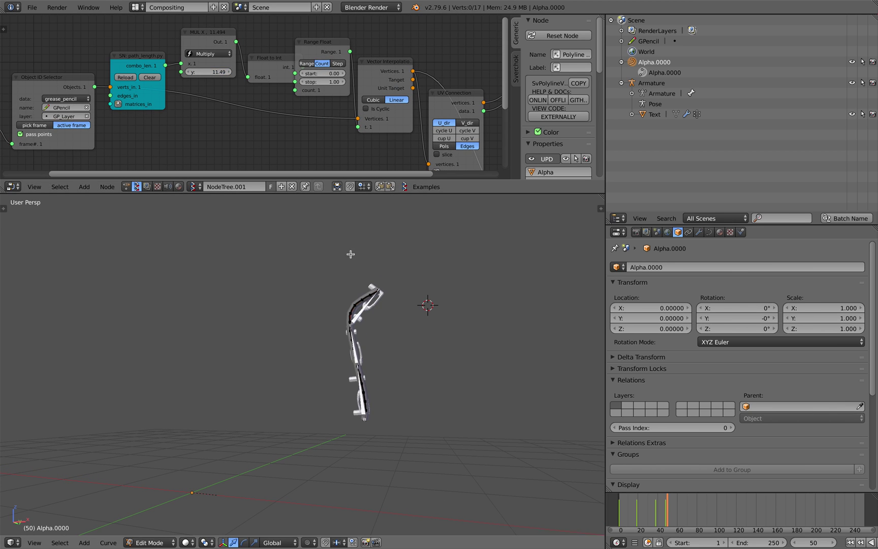
# Draw a series of differently curved grease pencil strokes on spaced frames from 62 to about 160
pyautogui.moveTo(459, 367); pyautogui.dragTo(465, 365, button='middle')
pyautogui.hotkey('ctrl', 's')
pyautogui.click(466, 363)
pyautogui.click(684, 513)
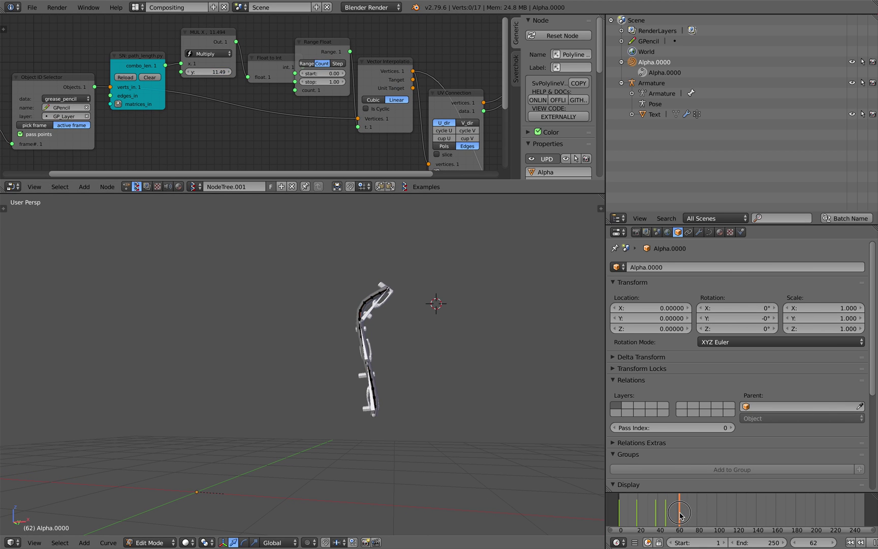
pyautogui.moveTo(368, 421); pyautogui.dragTo(360, 431, button='middle')
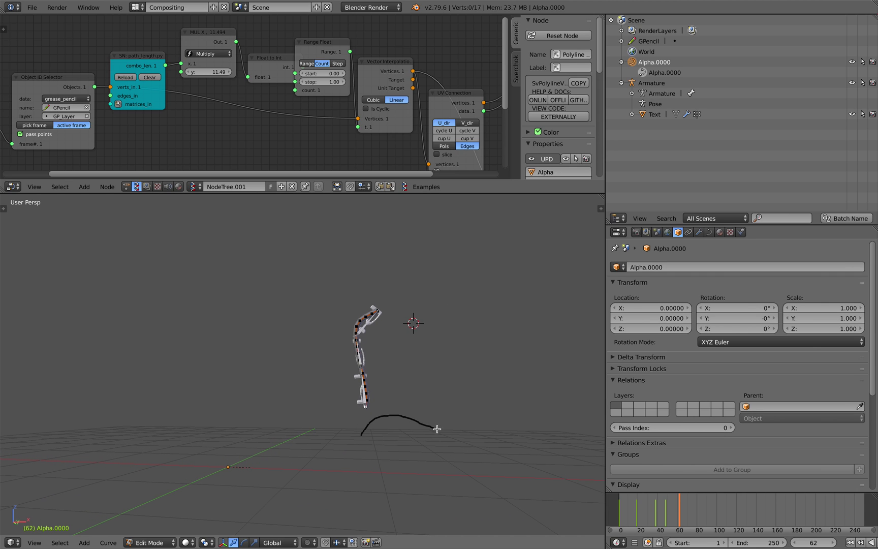
pyautogui.click(688, 522)
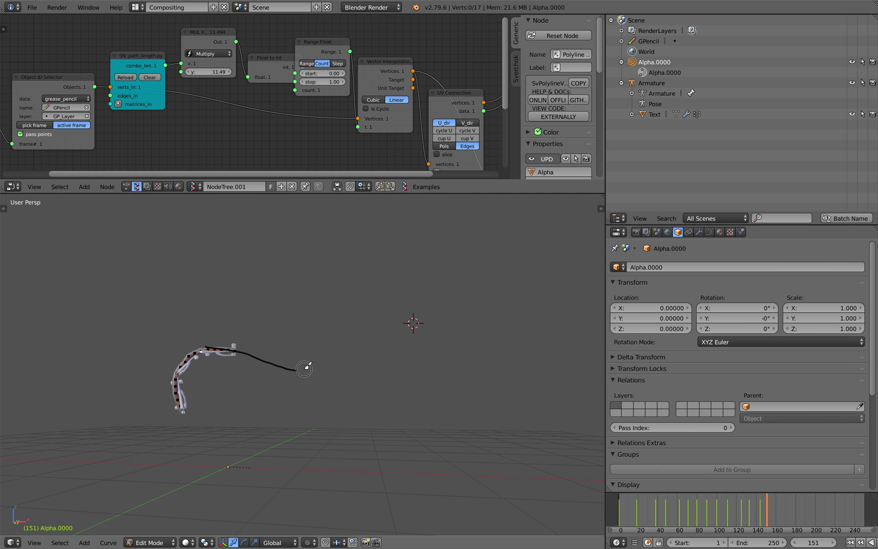
pyautogui.moveTo(374, 331); pyautogui.dragTo(377, 329)
# Go to frame 173 and examine up close how the text mesh bends along the curve
pyautogui.click(788, 508)
pyautogui.moveTo(364, 388); pyautogui.dragTo(358, 396, button='middle')
pyautogui.moveTo(325, 139)
pyautogui.mouseDown(button='middle')
pyautogui.moveTo(278, 111)
pyautogui.moveTo(69, 61)
pyautogui.moveTo(40, 30)
pyautogui.moveTo(40, 10)
pyautogui.mouseUp(button='middle')
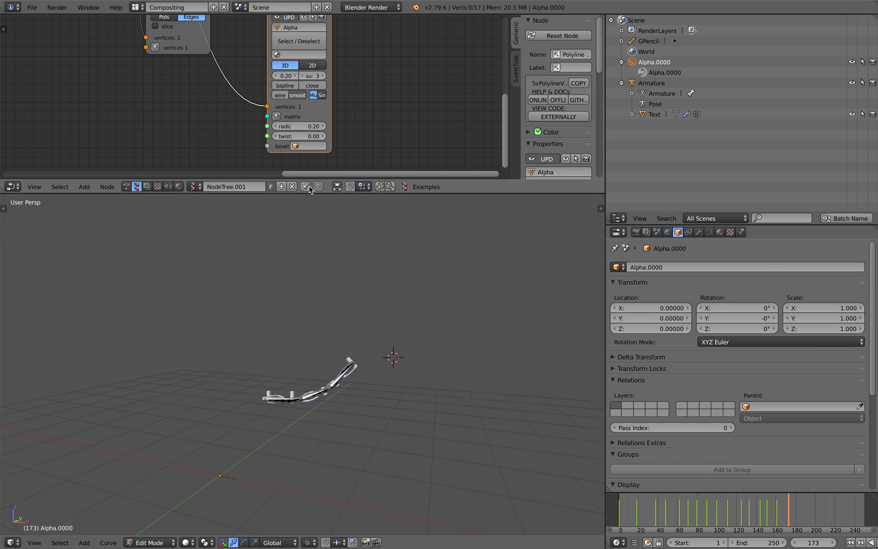
pyautogui.scroll(3, 322, 274)
pyautogui.moveTo(322, 275); pyautogui.dragTo(331, 255, button='middle')
pyautogui.hotkey('ctrl', 's')
pyautogui.click(332, 254)
pyautogui.moveTo(332, 341); pyautogui.dragTo(354, 367, button='middle')
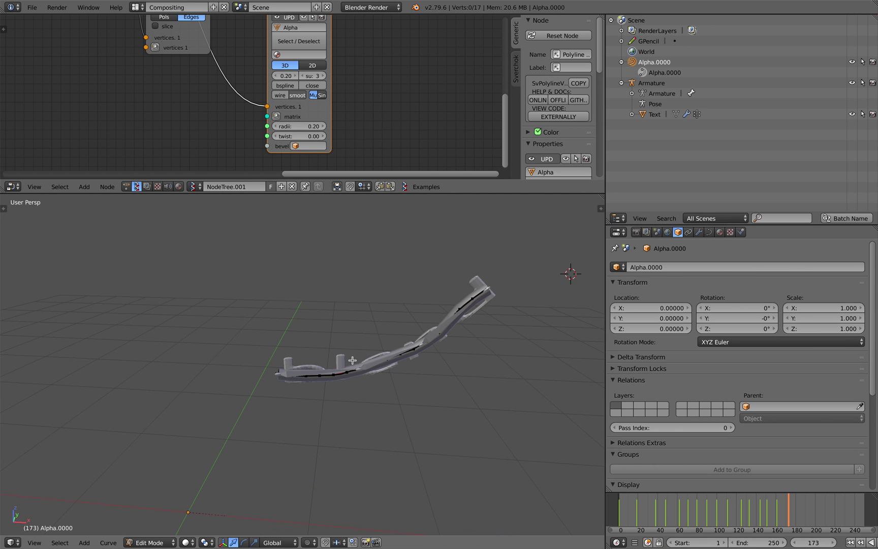
# Open the Alpha.0000 curve's data settings, return the curve to Object Mode, and hide it in the viewport
pyautogui.click(709, 233)
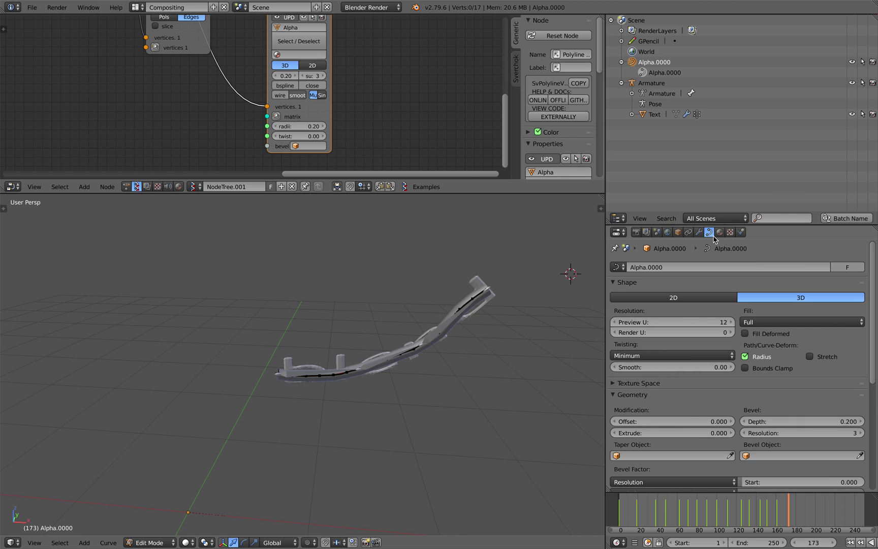
pyautogui.click(661, 76)
pyautogui.moveTo(291, 494); pyautogui.dragTo(296, 483, button='middle')
pyautogui.moveTo(375, 375); pyautogui.dragTo(418, 350, button='middle')
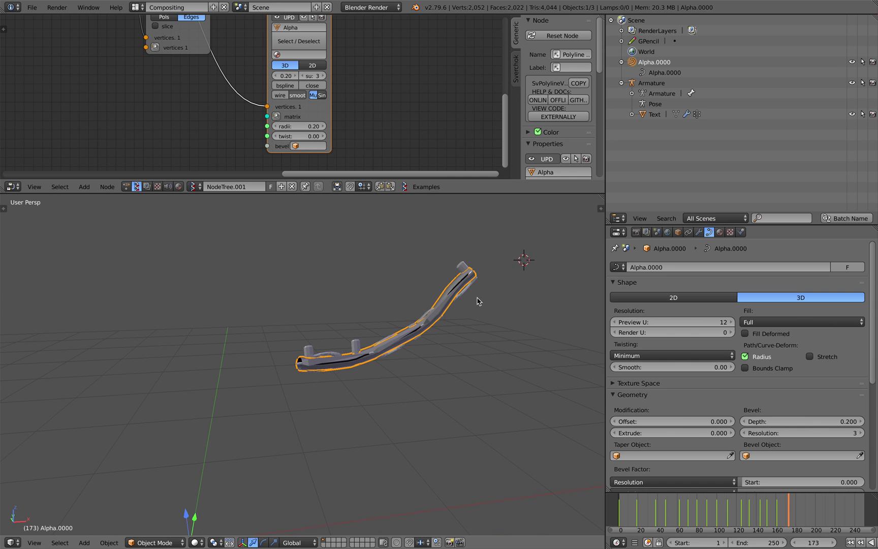
pyautogui.click(853, 61)
# Enlarge the 3D viewport by shrinking the node editor further, and reframe the bent text
pyautogui.moveTo(447, 305); pyautogui.dragTo(395, 317, button='middle')
pyautogui.moveTo(408, 193); pyautogui.dragTo(408, 108)
pyautogui.scroll(-3, 437, 308)
pyautogui.keyDown('shift'); pyautogui.moveTo(385, 239); pyautogui.dragTo(444, 285, button='middle'); pyautogui.keyUp('shift')
# Go to frame 177 and draw an arched grease pencil stroke running from the middle of the text past its far end
pyautogui.moveTo(667, 504); pyautogui.dragTo(794, 525)
pyautogui.moveTo(332, 287); pyautogui.dragTo(379, 300, button='middle')
pyautogui.hotkey('ctrl', 's')
pyautogui.click(304, 332)
pyautogui.scroll(1, 323, 333)
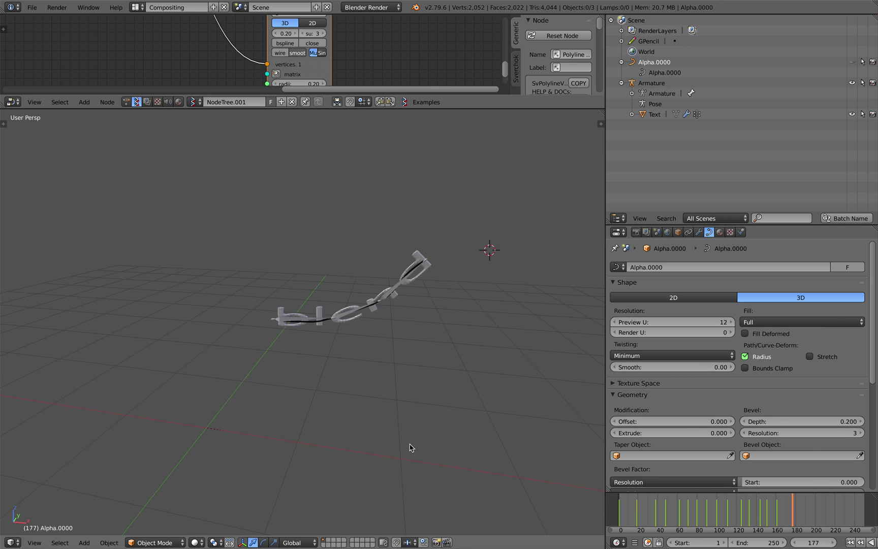
pyautogui.moveTo(360, 311); pyautogui.dragTo(405, 278)
pyautogui.moveTo(480, 313); pyautogui.dragTo(483, 317)
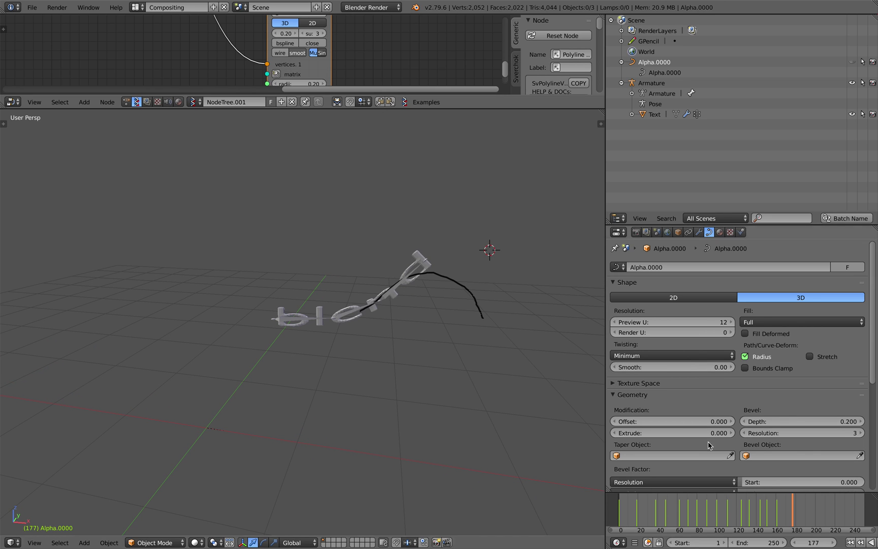
# Continue the text's path with grease pencil strokes on later frames, ending with a gently descending stroke past the text's end at frame 213
pyautogui.click(801, 513)
pyautogui.moveTo(538, 487)
pyautogui.keyDown('shift'); pyautogui.mouseDown(button='middle')
pyautogui.moveTo(361, 402)
pyautogui.moveTo(343, 374)
pyautogui.moveTo(374, 301)
pyautogui.mouseUp(button='middle'); pyautogui.keyUp('shift')
pyautogui.moveTo(362, 232); pyautogui.dragTo(372, 229, button='right')
pyautogui.press('Up')
pyautogui.moveTo(526, 413)
pyautogui.mouseDown(button='middle')
pyautogui.moveTo(294, 340)
pyautogui.moveTo(270, 378)
pyautogui.moveTo(267, 364)
pyautogui.mouseUp(button='middle')
pyautogui.press('Up')
pyautogui.moveTo(267, 364); pyautogui.dragTo(359, 391)
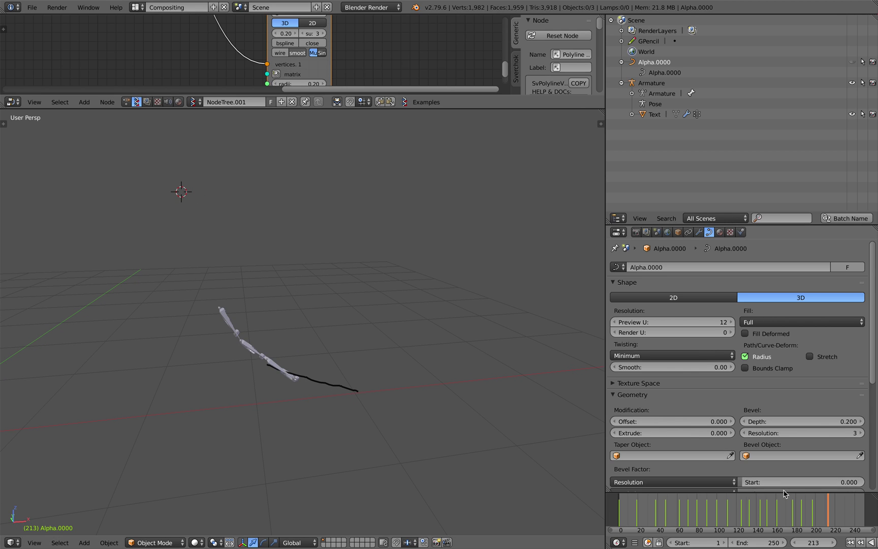
# Go to frame 218, zoom the timeline out, and set the animation's end frame to 500
pyautogui.click(833, 508)
pyautogui.scroll(-2, 799, 527)
pyautogui.click(762, 543)
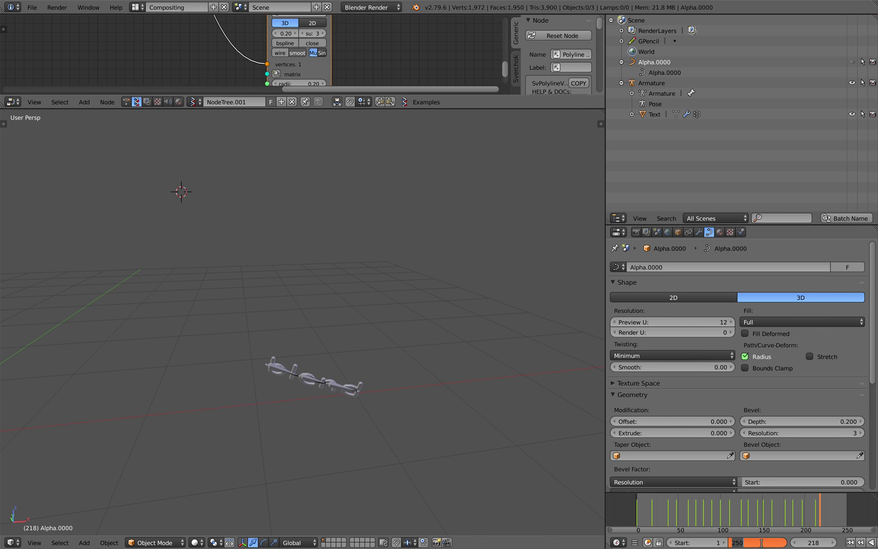
pyautogui.press('Return')
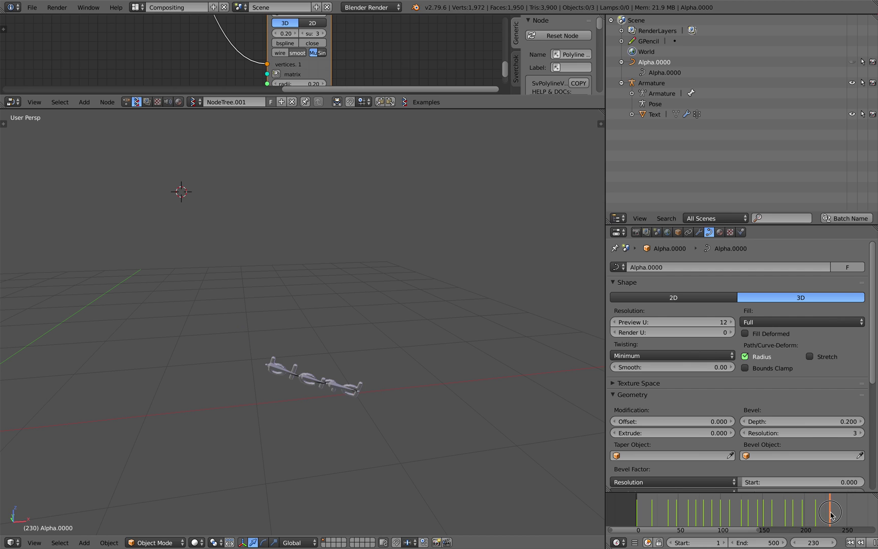
# Draw further grease pencil strokes continuing the text's path at frames 230 and 253
pyautogui.moveTo(457, 433); pyautogui.dragTo(404, 400, button='middle')
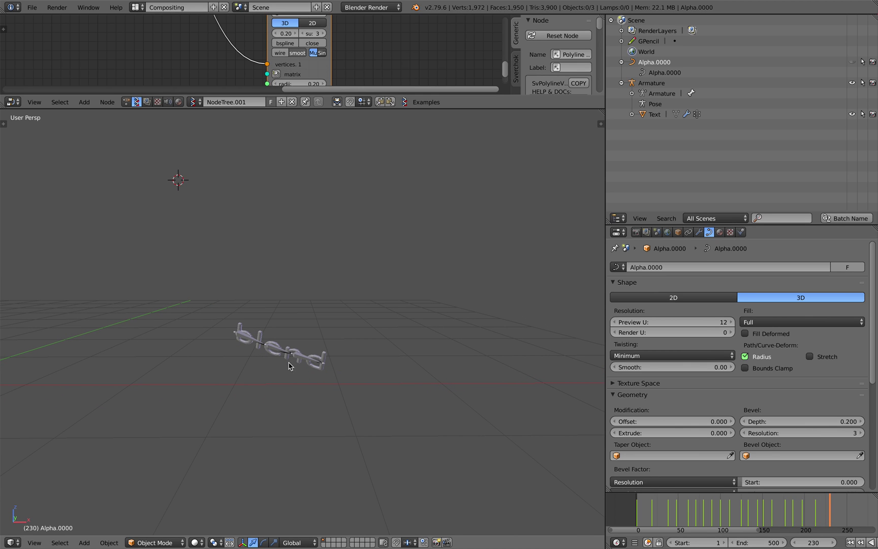
pyautogui.moveTo(845, 505)
pyautogui.mouseDown()
pyautogui.moveTo(831, 509)
pyautogui.moveTo(849, 509)
pyautogui.mouseUp()
pyautogui.keyDown('shift'); pyautogui.moveTo(411, 392); pyautogui.dragTo(293, 397, button='middle'); pyautogui.keyUp('shift')
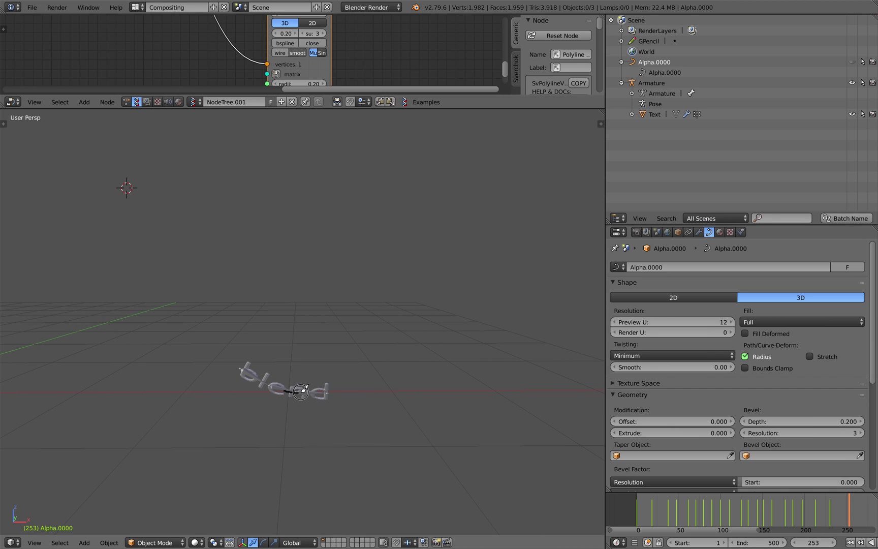
# Draw an arched grease pencil stroke for frame 261 and a descending stroke from the text's far end at frame 266
pyautogui.click(853, 513)
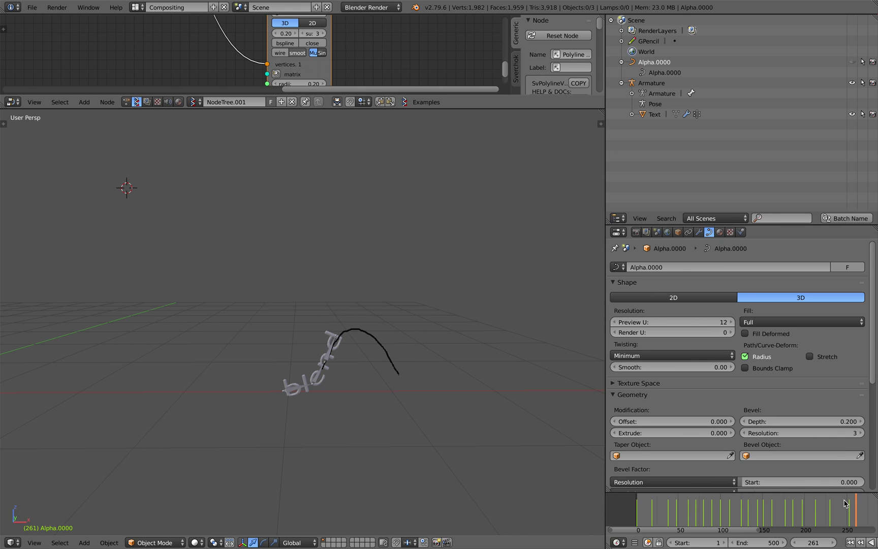
pyautogui.click(860, 505)
pyautogui.keyDown('shift'); pyautogui.moveTo(487, 412); pyautogui.dragTo(440, 419, button='middle'); pyautogui.keyUp('shift')
pyautogui.moveTo(336, 355); pyautogui.dragTo(373, 391)
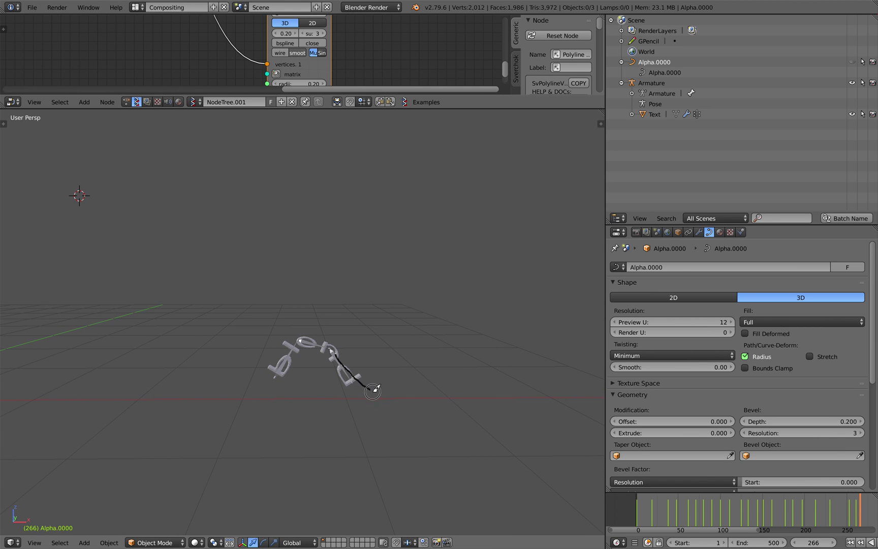
# Draw one more path stroke a few frames past 266 and go to frame 275
pyautogui.click(866, 507)
pyautogui.moveTo(408, 401)
pyautogui.keyDown('shift'); pyautogui.mouseDown(button='middle')
pyautogui.moveTo(370, 409)
pyautogui.moveTo(444, 389)
pyautogui.mouseUp(button='middle'); pyautogui.keyUp('shift')
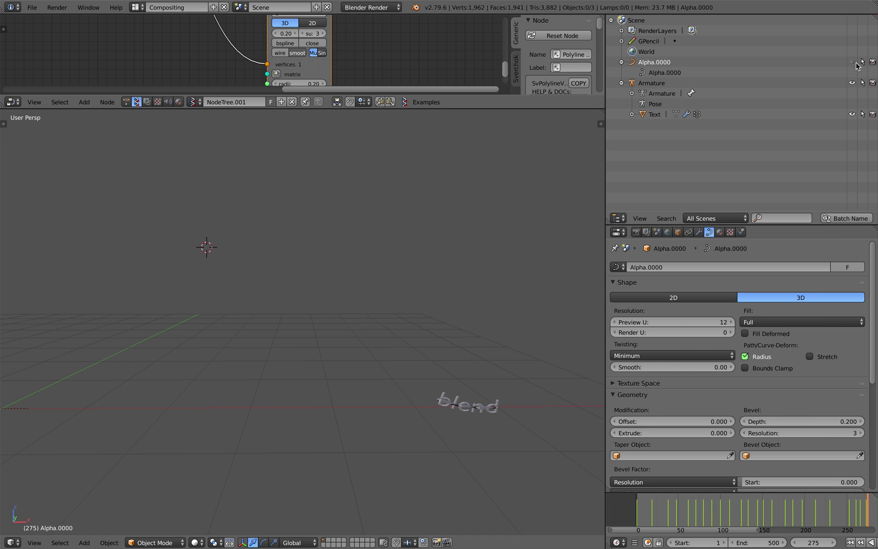
# Hide the Armature object in the viewport, leaving the text mesh shown
pyautogui.moveTo(503, 263); pyautogui.dragTo(485, 243, button='middle')
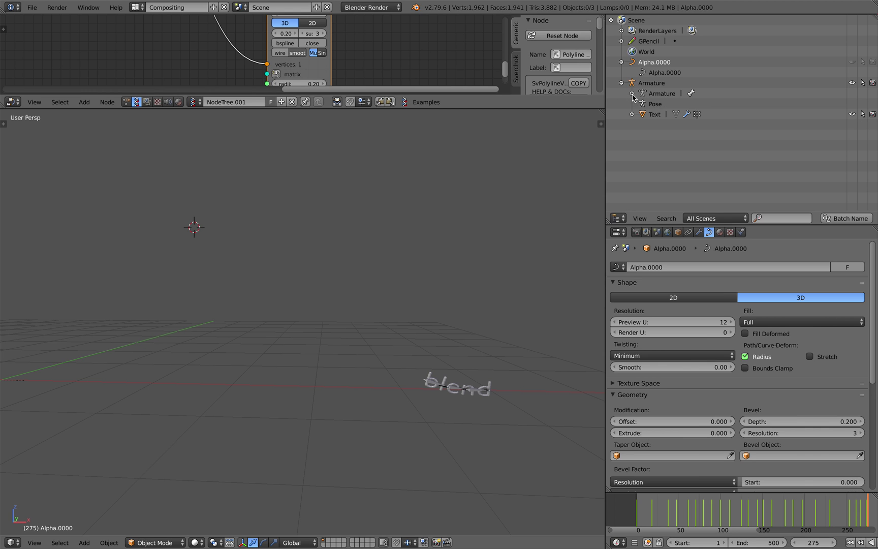
pyautogui.click(852, 83)
pyautogui.keyDown('shift'); pyautogui.moveTo(425, 327); pyautogui.dragTo(410, 323, button='middle'); pyautogui.keyUp('shift')
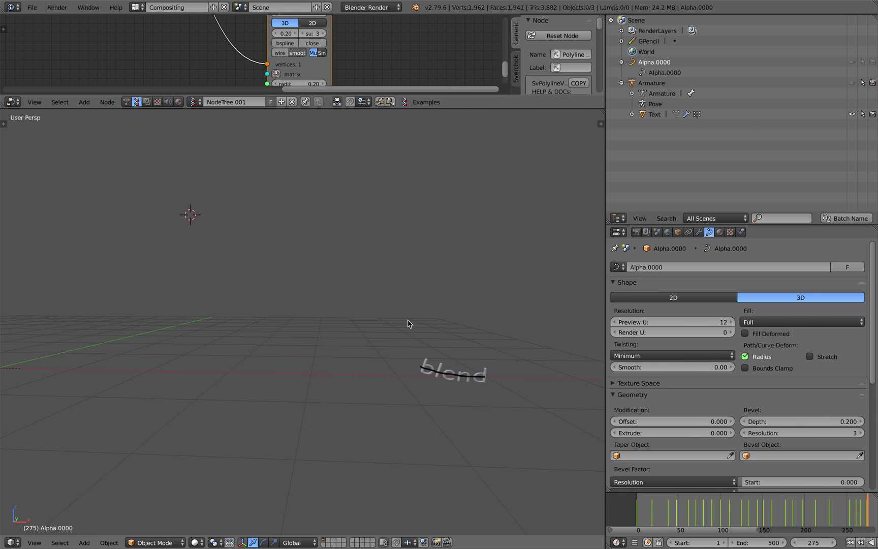
# Scrub through the animation from the start to frame 281 and select the text mesh
pyautogui.moveTo(635, 503); pyautogui.dragTo(873, 501)
pyautogui.moveTo(510, 449); pyautogui.dragTo(473, 408, button='middle')
pyautogui.rightClick(469, 384)
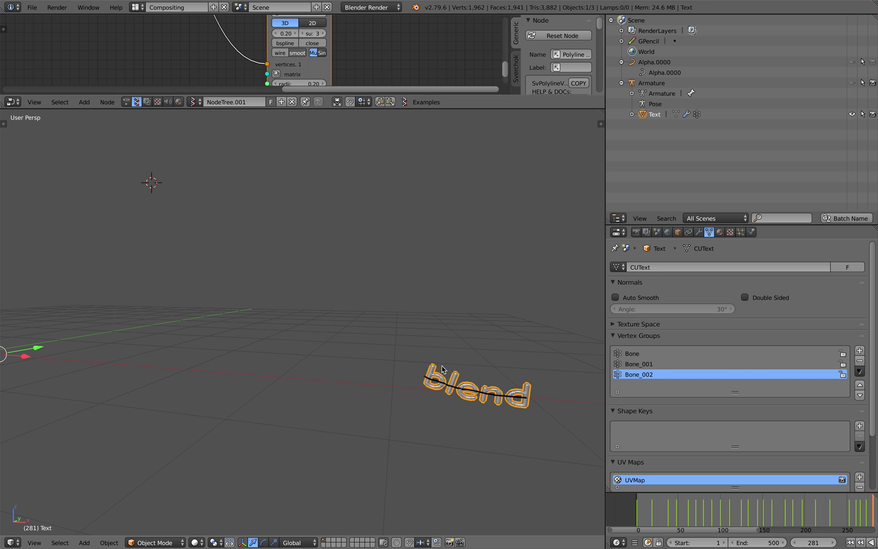
# Save the scene over the existing file
pyautogui.scroll(-2, 388, 325)
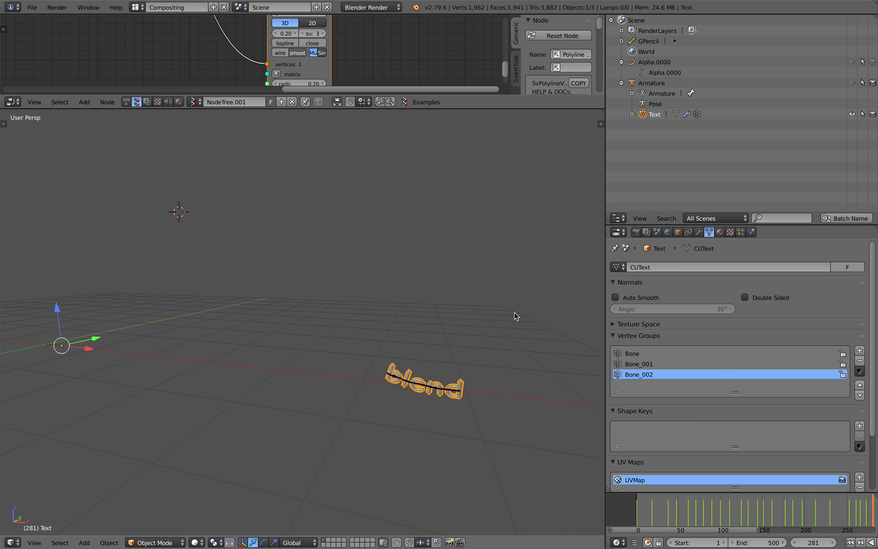
pyautogui.moveTo(440, 383); pyautogui.dragTo(433, 384, button='middle')
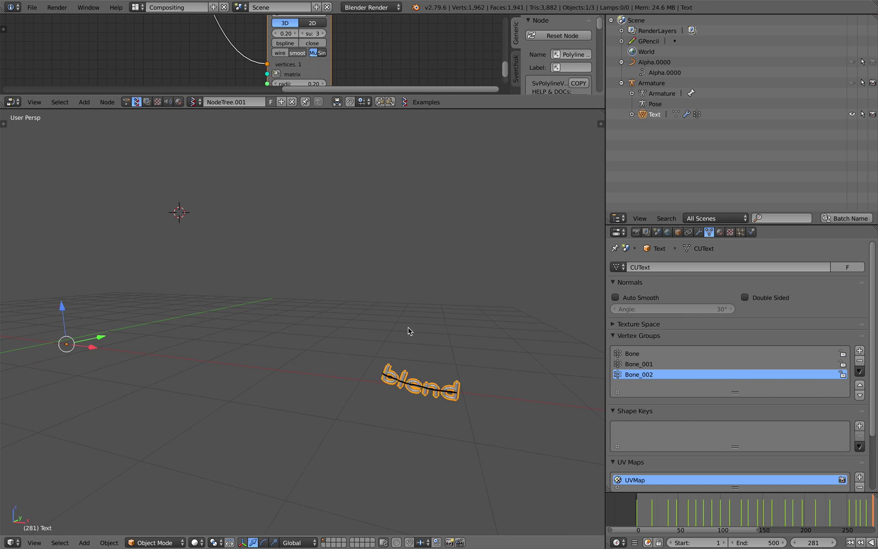
pyautogui.moveTo(408, 331); pyautogui.dragTo(412, 329, button='middle')
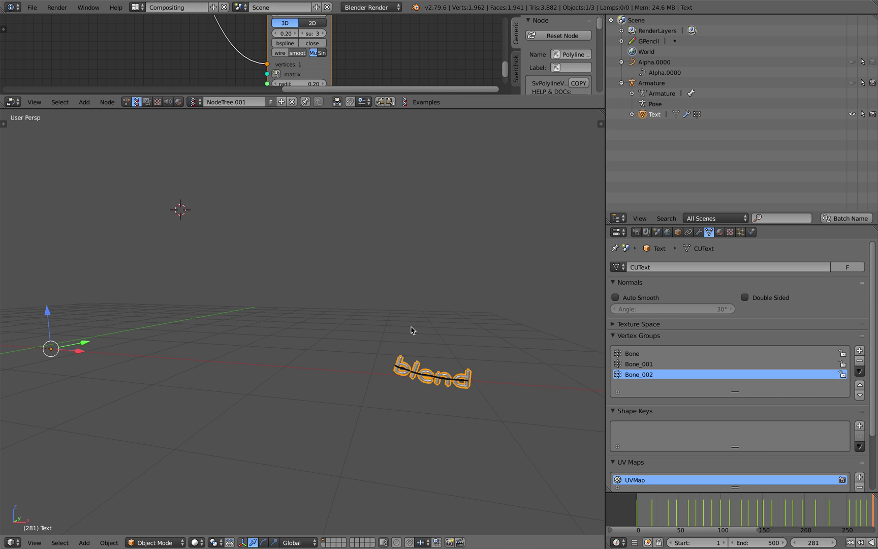
pyautogui.moveTo(407, 331)
pyautogui.mouseDown(button='middle')
pyautogui.moveTo(398, 330)
pyautogui.moveTo(411, 320)
pyautogui.mouseUp(button='middle')
pyautogui.hotkey('ctrl', 's')
pyautogui.click(410, 319)
# Scrub back and forth through the early and middle frames, examining the text's movement along the strokes from several angles
pyautogui.moveTo(655, 496); pyautogui.dragTo(784, 501)
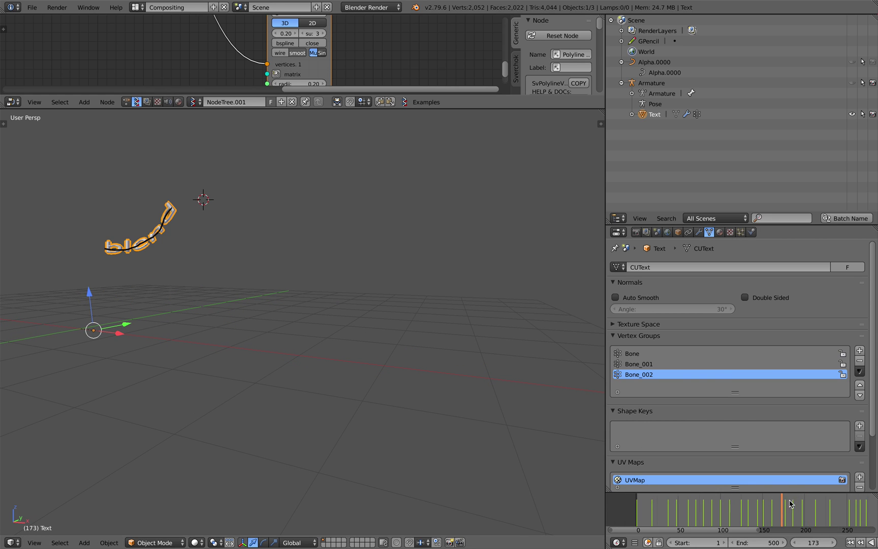
pyautogui.scroll(-2, 787, 501)
pyautogui.moveTo(790, 502); pyautogui.dragTo(763, 502, button='middle')
pyautogui.moveTo(782, 503); pyautogui.dragTo(707, 501)
pyautogui.moveTo(370, 384); pyautogui.dragTo(447, 427, button='middle')
pyautogui.moveTo(684, 503); pyautogui.dragTo(728, 518)
pyautogui.moveTo(356, 354); pyautogui.dragTo(420, 358, button='middle')
pyautogui.moveTo(728, 506); pyautogui.dragTo(797, 513)
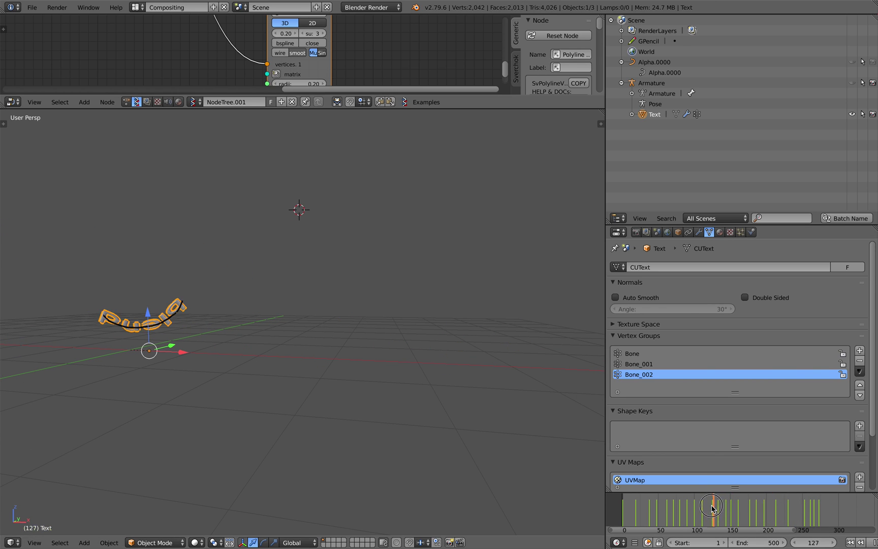
# Scrub through the last part of the animation to frame 283 and examine how the text bends along the final strokes
pyautogui.moveTo(767, 524)
pyautogui.mouseDown()
pyautogui.moveTo(793, 515)
pyautogui.moveTo(758, 514)
pyautogui.mouseUp()
pyautogui.moveTo(404, 339); pyautogui.dragTo(413, 340, button='middle')
pyautogui.moveTo(762, 504); pyautogui.dragTo(816, 502)
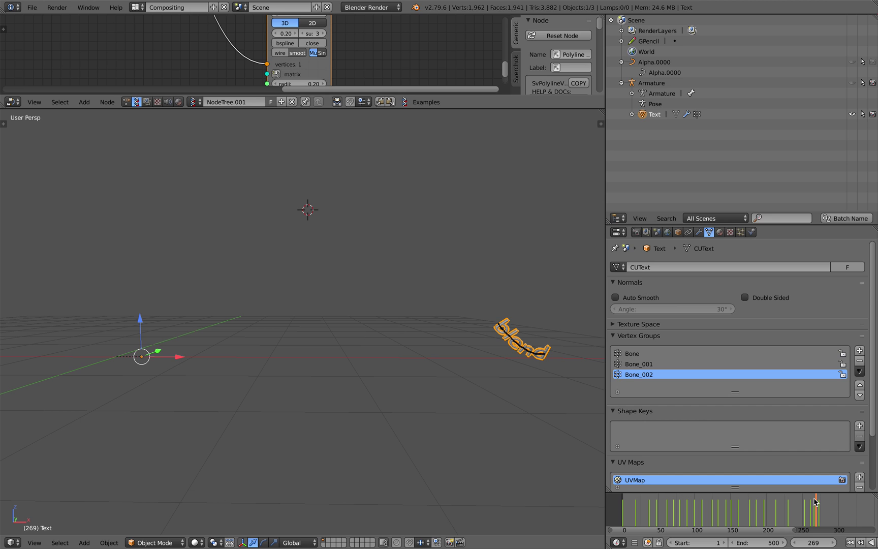
pyautogui.moveTo(810, 507)
pyautogui.mouseDown()
pyautogui.moveTo(820, 508)
pyautogui.moveTo(708, 497)
pyautogui.moveTo(769, 500)
pyautogui.moveTo(730, 503)
pyautogui.moveTo(765, 504)
pyautogui.moveTo(801, 523)
pyautogui.moveTo(826, 513)
pyautogui.mouseUp()
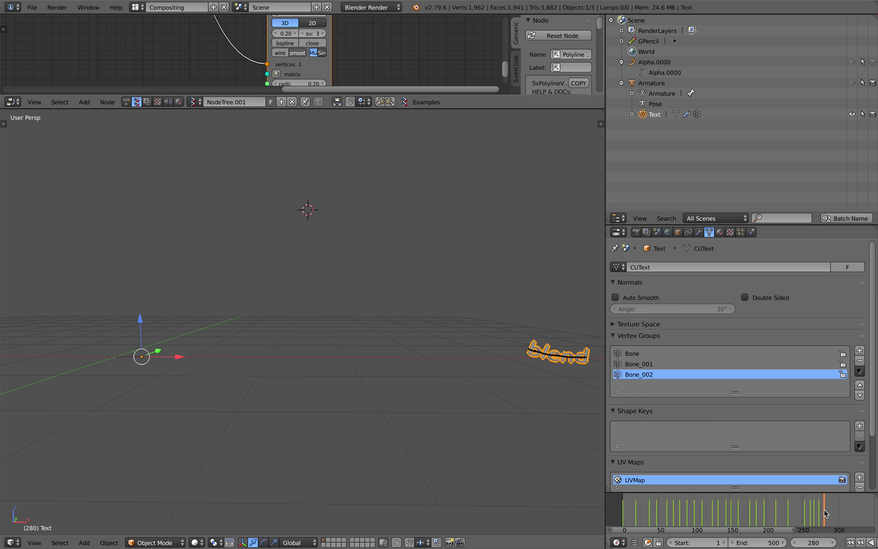
pyautogui.moveTo(532, 358); pyautogui.dragTo(557, 350, button='middle')
pyautogui.moveTo(823, 508); pyautogui.dragTo(810, 505)
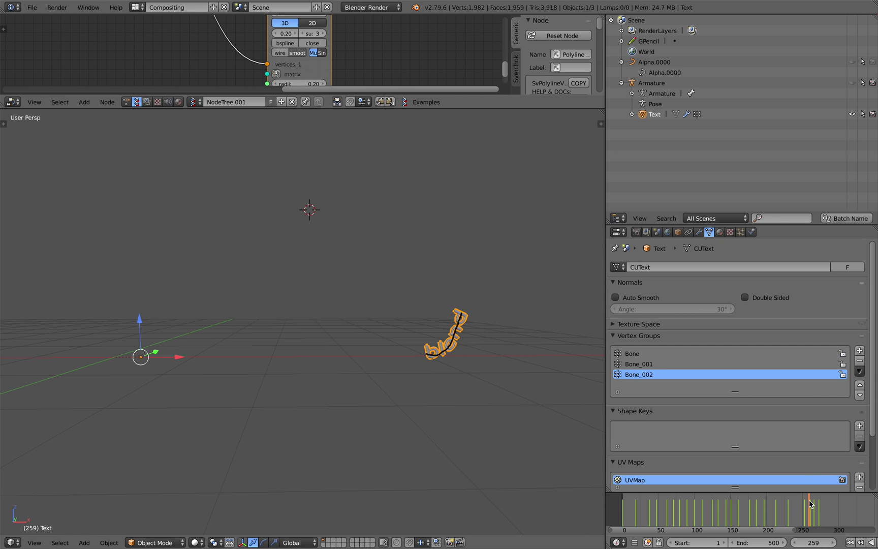
pyautogui.moveTo(810, 509); pyautogui.dragTo(827, 503)
pyautogui.moveTo(496, 351)
pyautogui.mouseDown(button='middle')
pyautogui.moveTo(480, 351)
pyautogui.moveTo(497, 353)
pyautogui.mouseUp(button='middle')
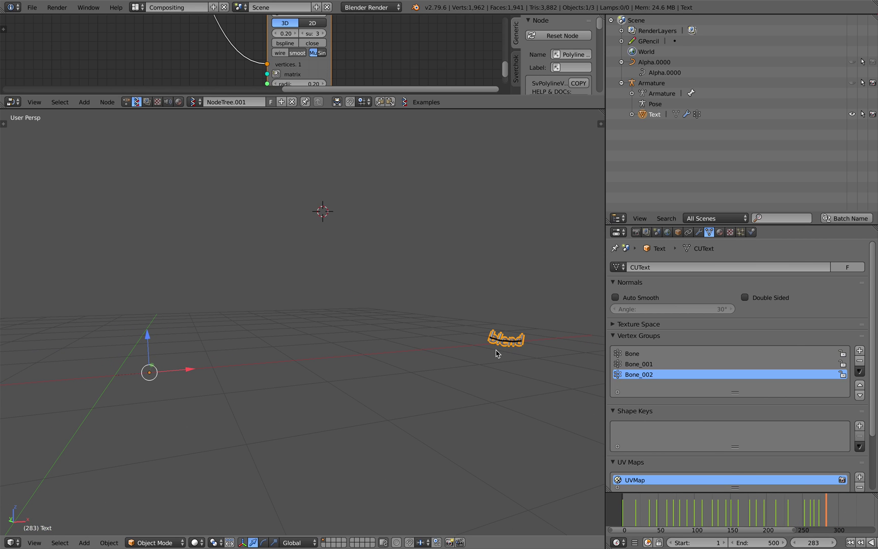